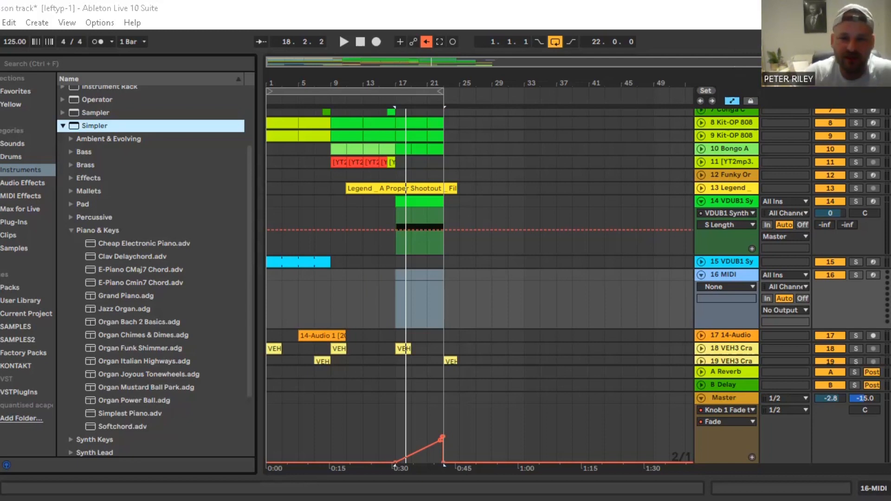
Load the E-Piano CMaj7 Chord Simpler preset onto the 16 MIDI track and show its Controls view.
{"action": "left_click", "coordinate": [725, 275]}
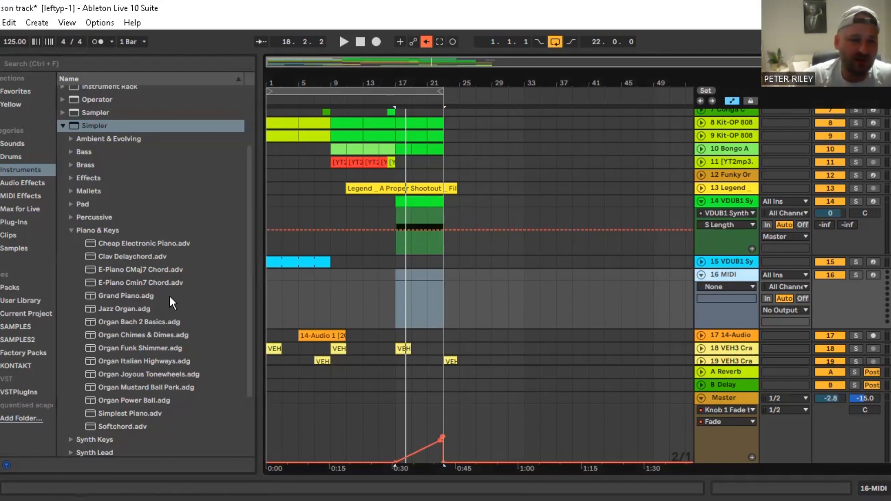
{"action": "left_click", "coordinate": [146, 273]}
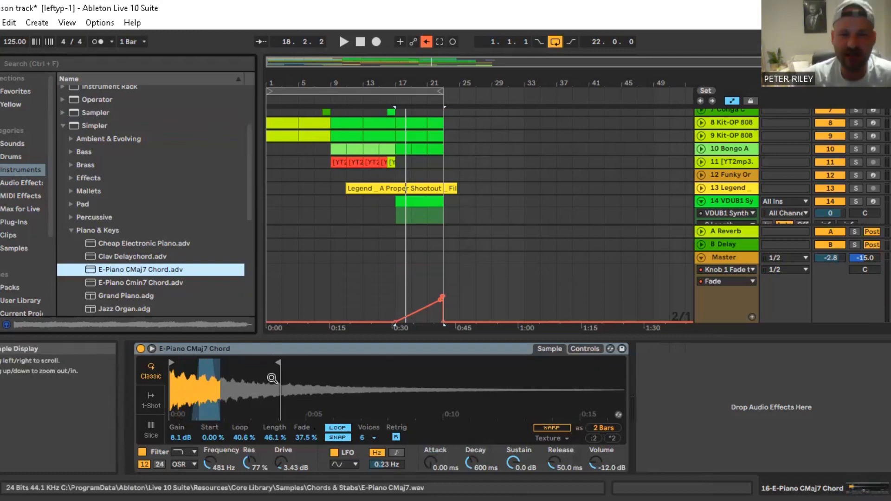
{"action": "left_click", "coordinate": [581, 349]}
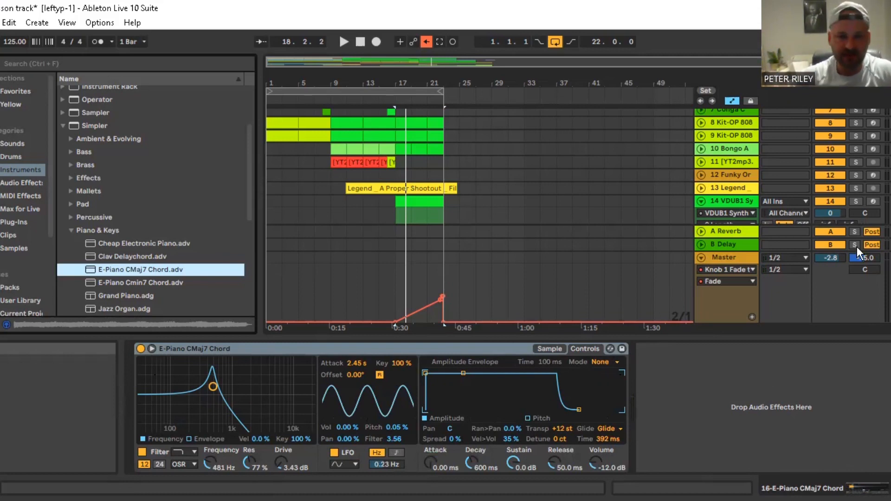
Add an empty Audio Effect Rack after the E-Piano instrument on track 16.
{"action": "scroll", "coordinate": [481, 221], "scroll_direction": "down", "scroll_amount": 3}
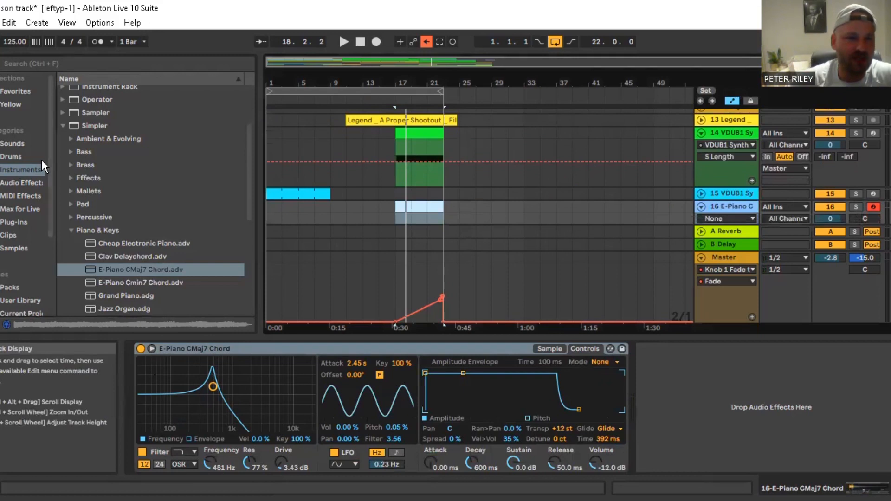
{"action": "left_click", "coordinate": [14, 181]}
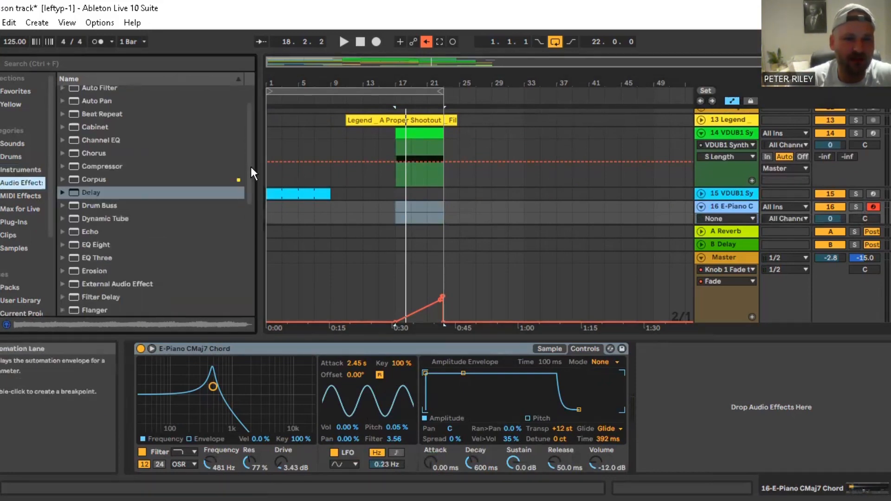
{"action": "scroll", "coordinate": [248, 168], "scroll_direction": "up", "scroll_amount": 2}
{"action": "left_click", "coordinate": [199, 109]}
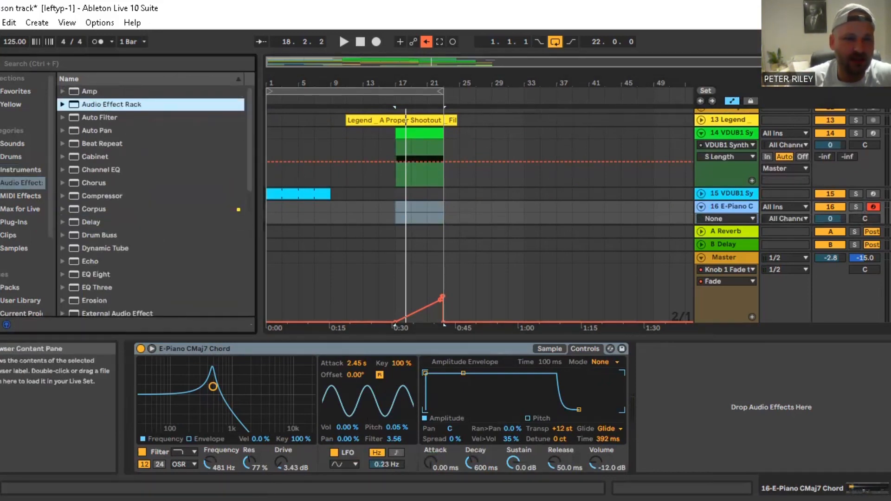
{"action": "left_click_drag", "start_coordinate": [123, 103], "coordinate": [642, 386]}
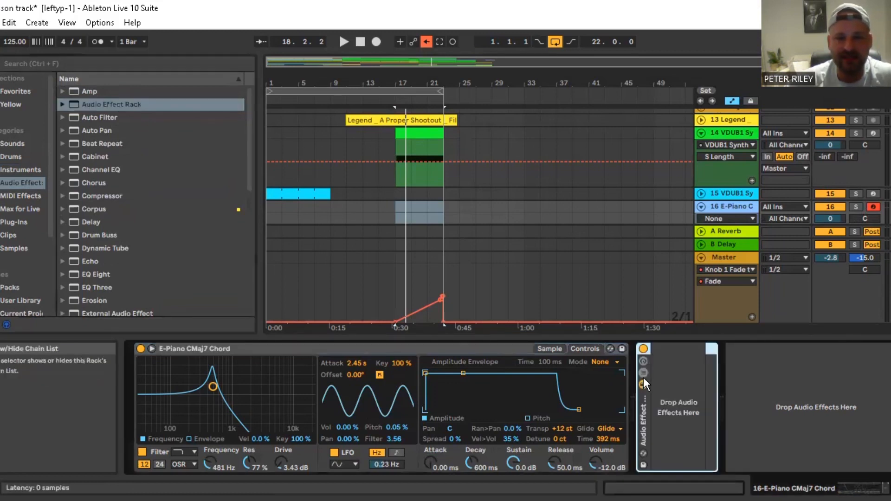
Add a Reverb inside the Audio Effect Rack.
{"action": "left_click_drag", "start_coordinate": [249, 195], "coordinate": [250, 275]}
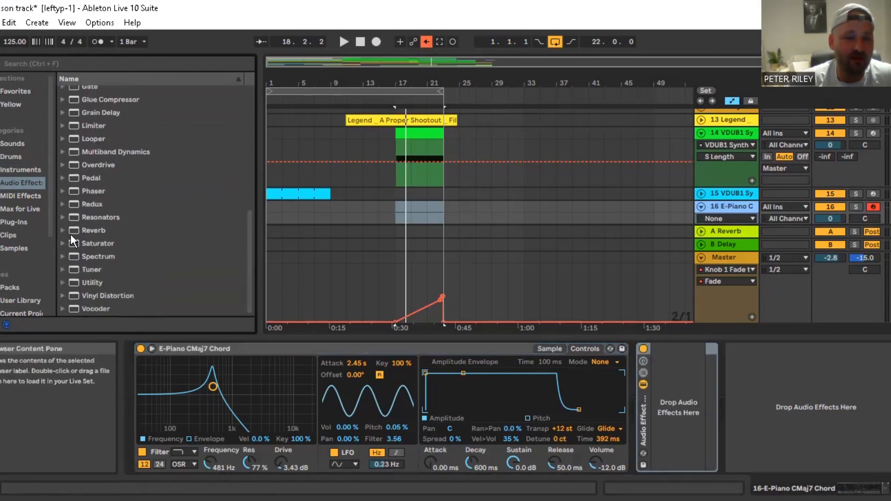
{"action": "left_click", "coordinate": [109, 230]}
{"action": "left_click_drag", "start_coordinate": [479, 279], "coordinate": [683, 389]}
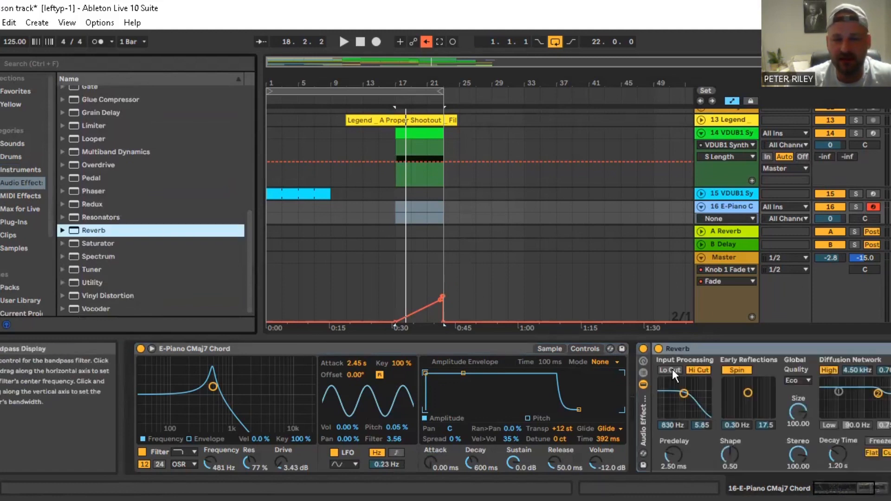
Show the rack's chain list and duplicate the chain containing the Reverb.
{"action": "left_click", "coordinate": [641, 373]}
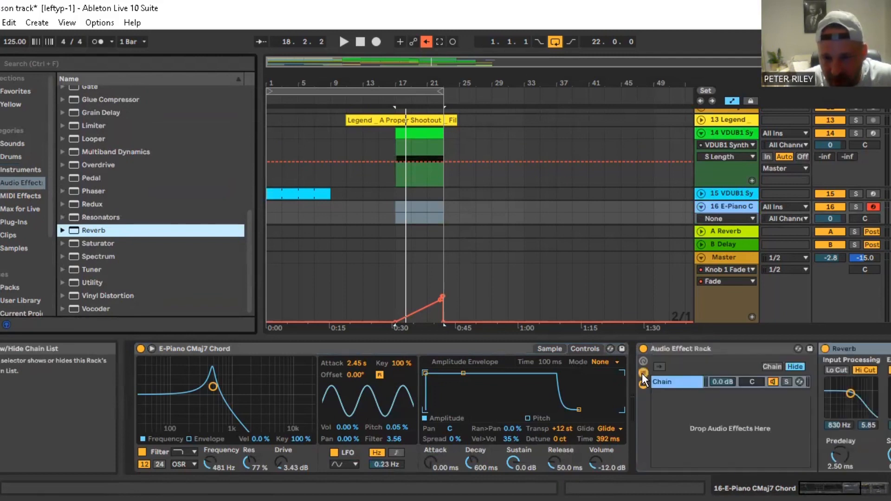
{"action": "left_click", "coordinate": [673, 381]}
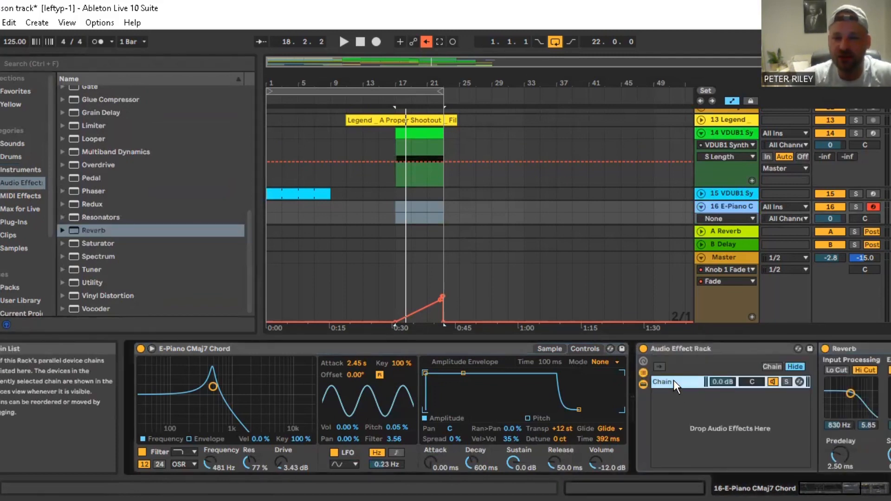
{"action": "right_click", "coordinate": [673, 380]}
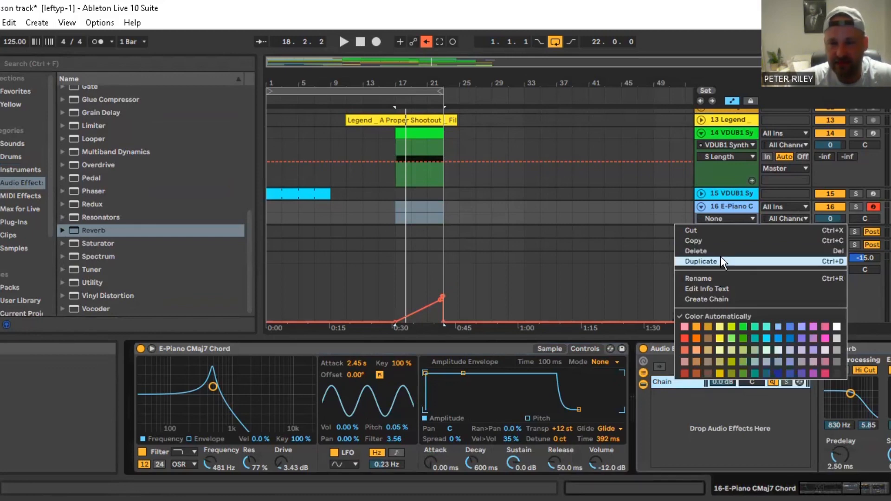
{"action": "left_click", "coordinate": [721, 258]}
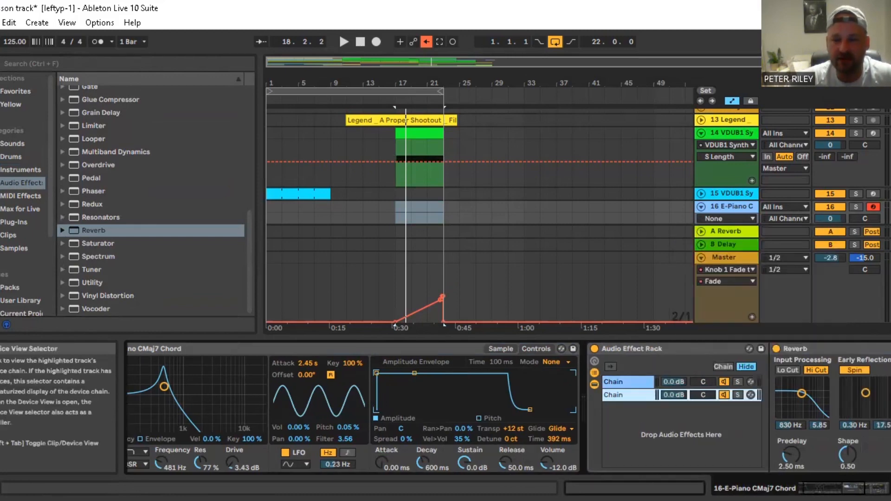
Cut the Reverb from the rack's first chain so that the chain holds no effects.
{"action": "left_click", "coordinate": [333, 387]}
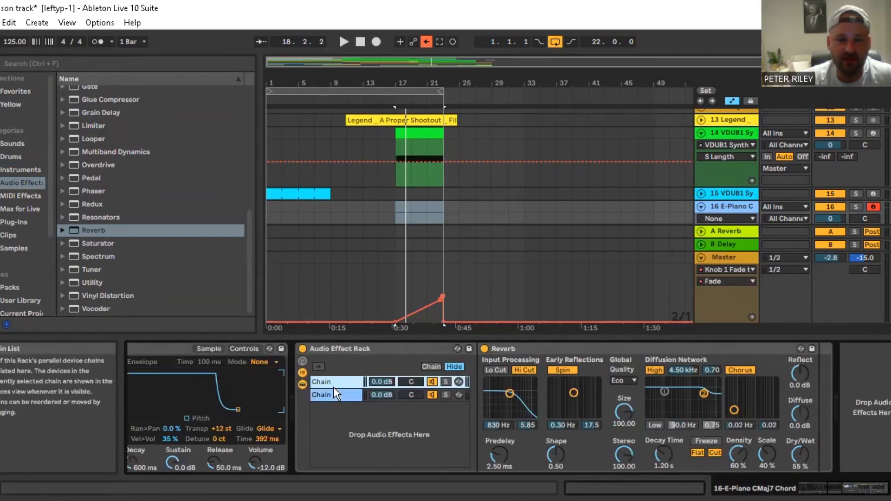
{"action": "left_click", "coordinate": [580, 347]}
{"action": "right_click", "coordinate": [580, 347]}
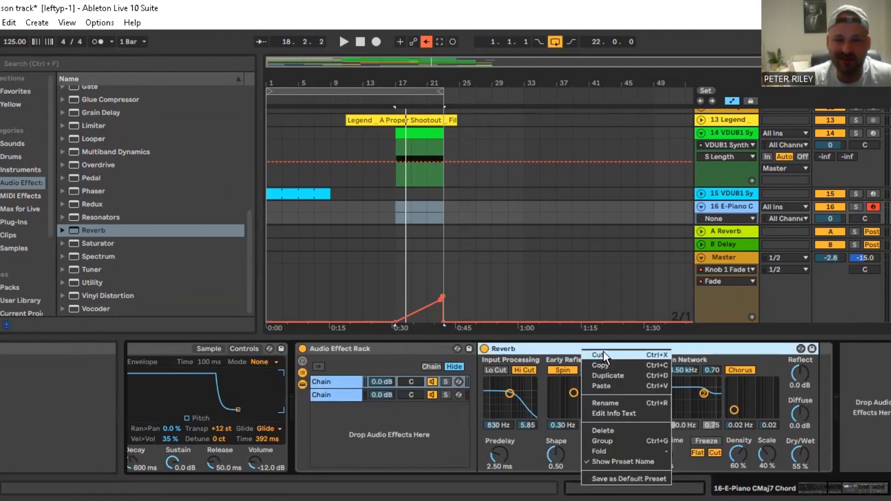
{"action": "left_click", "coordinate": [599, 355]}
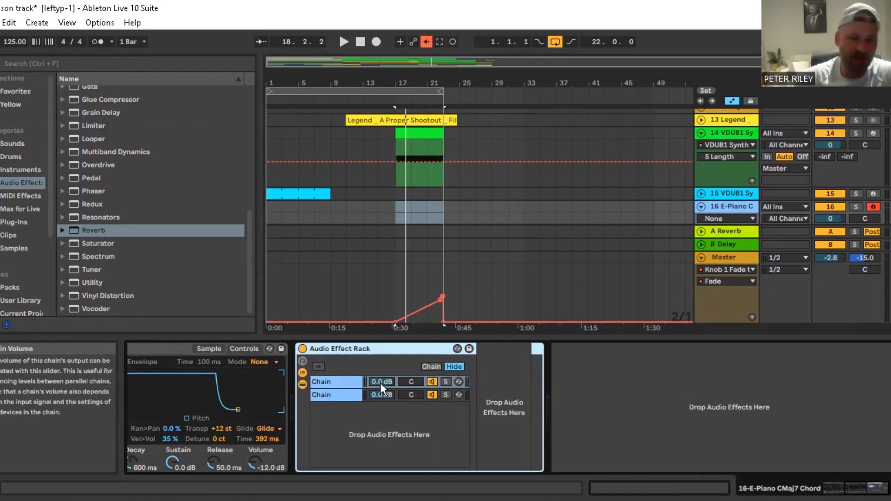
Set the second chain's Reverb to 100% Dry/Wet and 3.79 s Decay Time, with the chain volume at -15.2 dB.
{"action": "left_click", "coordinate": [338, 395]}
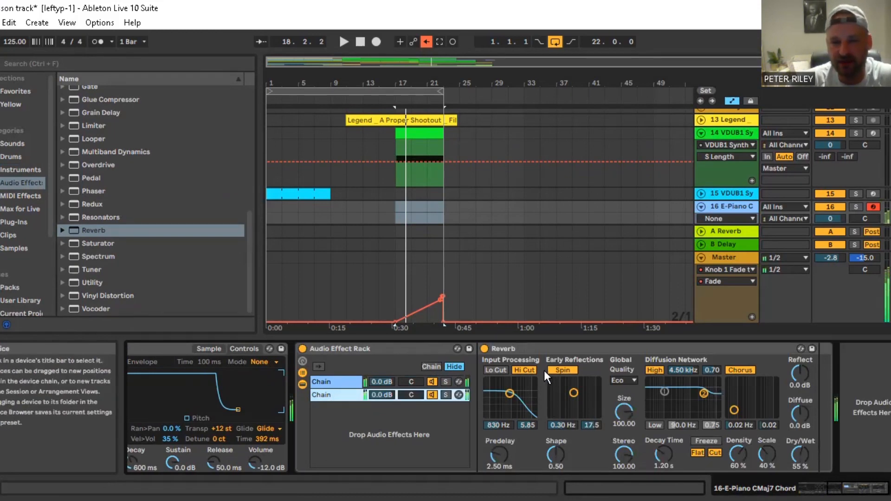
{"action": "left_click_drag", "start_coordinate": [790, 467], "coordinate": [790, 445]}
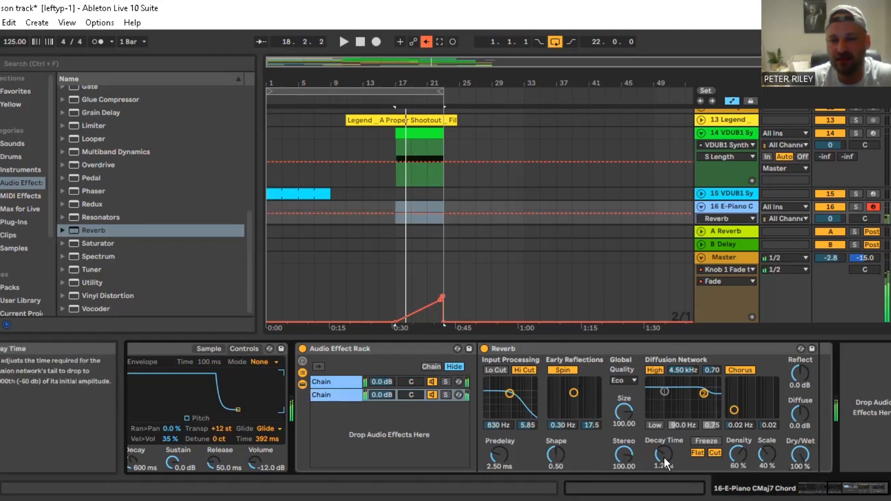
{"action": "left_click_drag", "start_coordinate": [664, 457], "coordinate": [663, 439]}
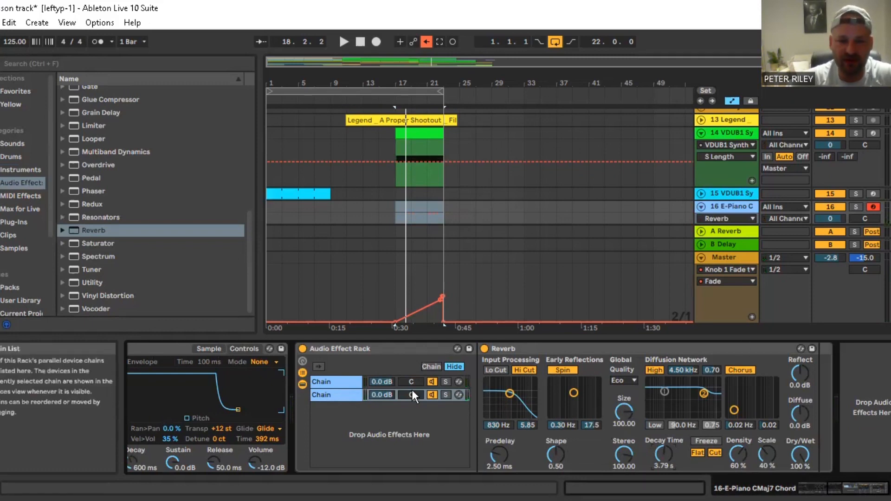
{"action": "left_click_drag", "start_coordinate": [381, 394], "coordinate": [381, 406]}
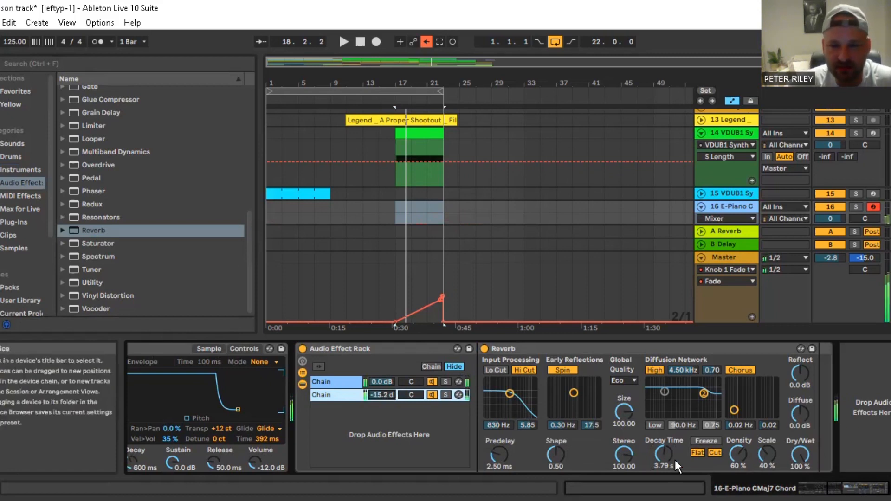
Rename the rack's first chain "dry" and its second chain "rev".
{"action": "left_click", "coordinate": [119, 243]}
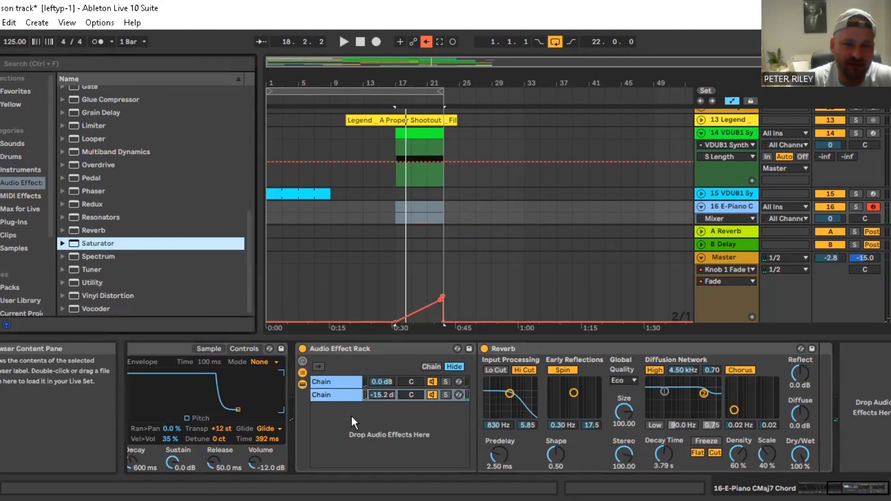
{"action": "left_click", "coordinate": [330, 395]}
{"action": "left_click", "coordinate": [330, 381]}
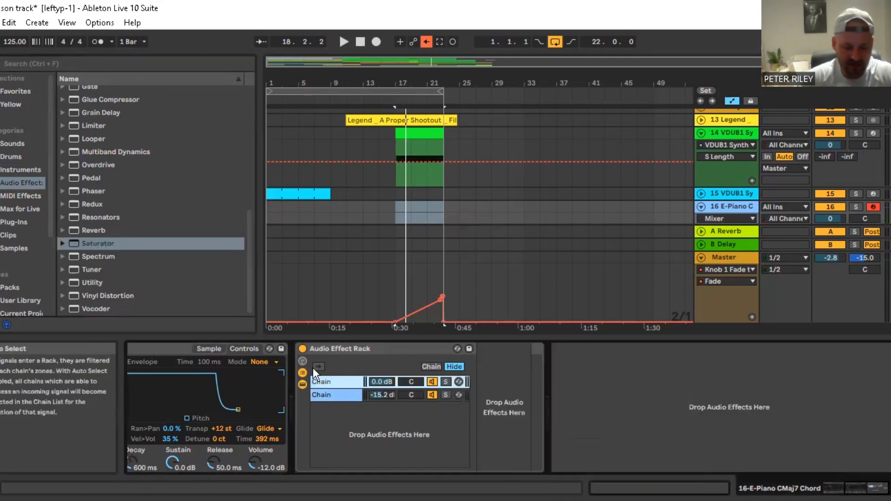
{"action": "type", "text": "dry"}
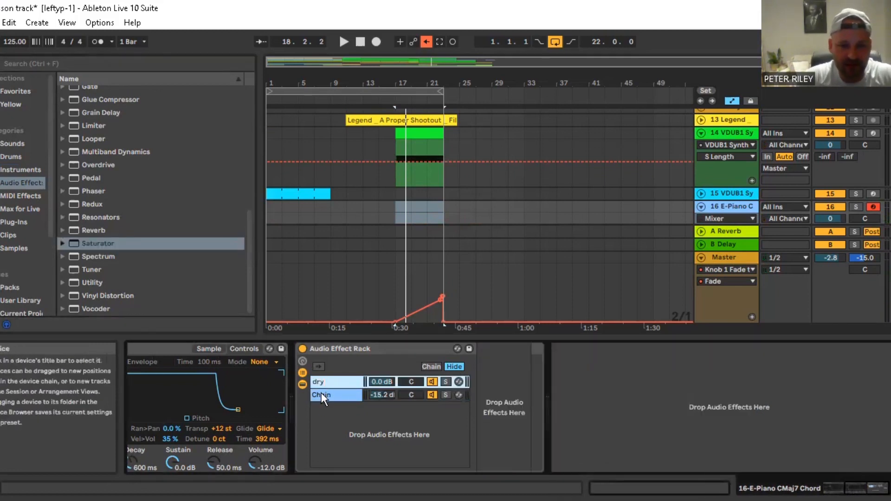
{"action": "left_click", "coordinate": [325, 396]}
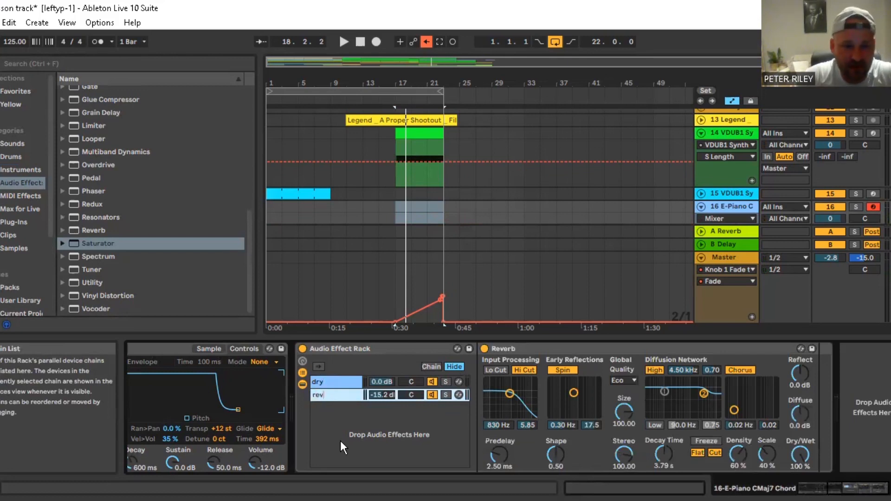
{"action": "type", "text": "rev"}
{"action": "key", "text": "Return"}
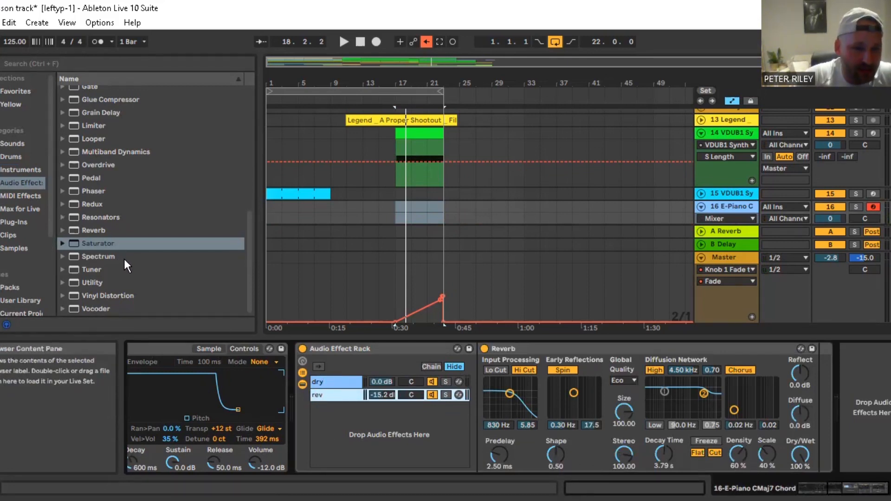
Add a Saturator to the rack as a new third chain and name the chain "sat".
{"action": "scroll", "coordinate": [185, 248], "scroll_direction": "up", "scroll_amount": 3}
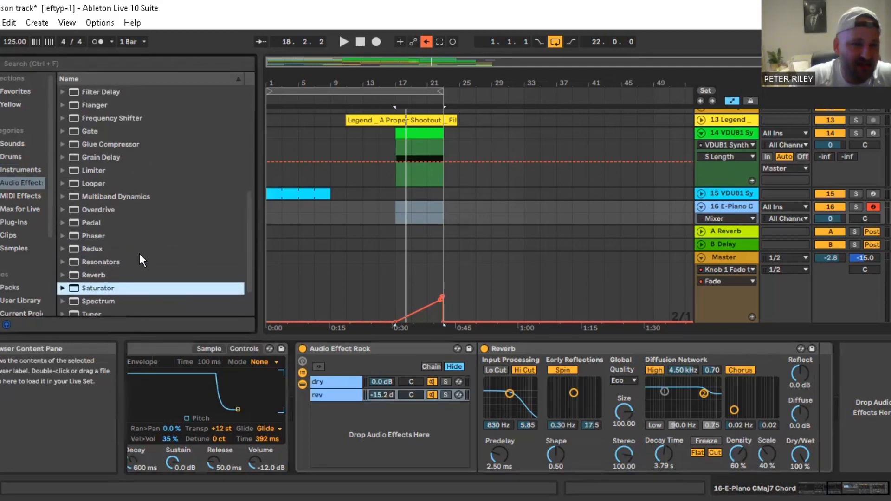
{"action": "scroll", "coordinate": [103, 291], "scroll_direction": "down", "scroll_amount": 1}
{"action": "left_click_drag", "start_coordinate": [110, 284], "coordinate": [344, 417]}
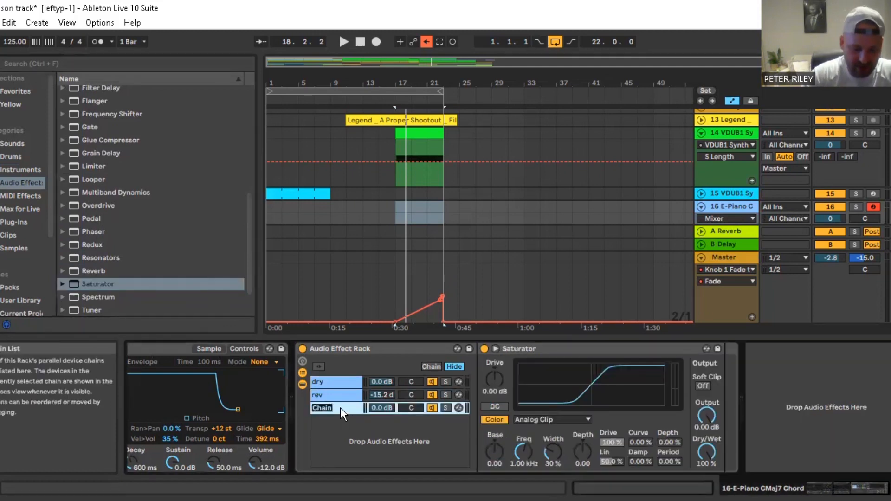
{"action": "key", "text": "Return"}
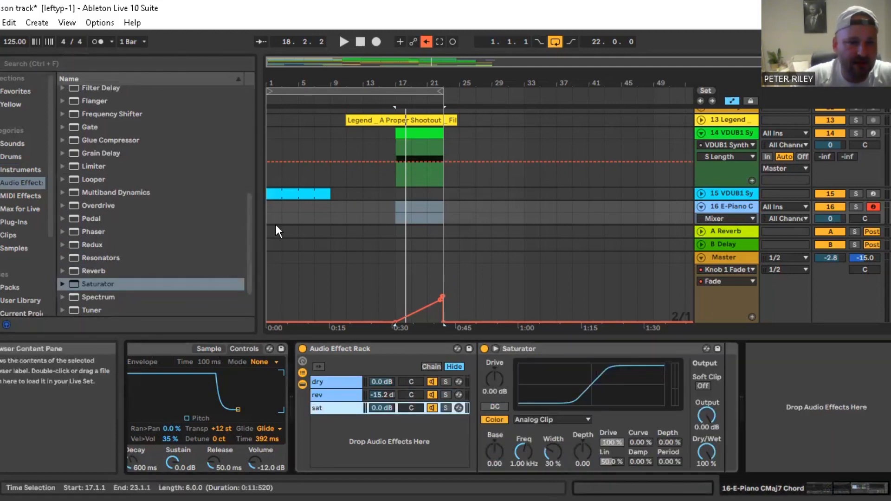
Add a Delay to the rack as a new fourth chain and name the chain "delay".
{"action": "left_click_drag", "start_coordinate": [248, 215], "coordinate": [239, 121]}
{"action": "left_click_drag", "start_coordinate": [94, 223], "coordinate": [344, 422]}
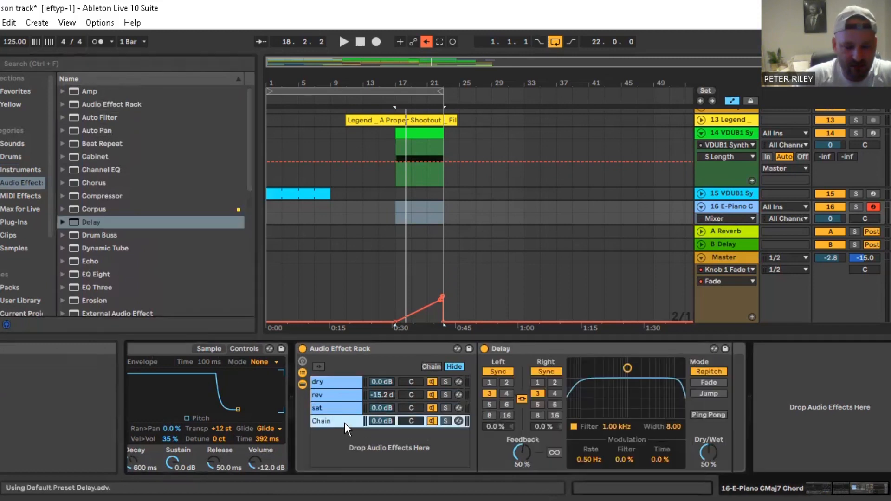
{"action": "type", "text": "delay"}
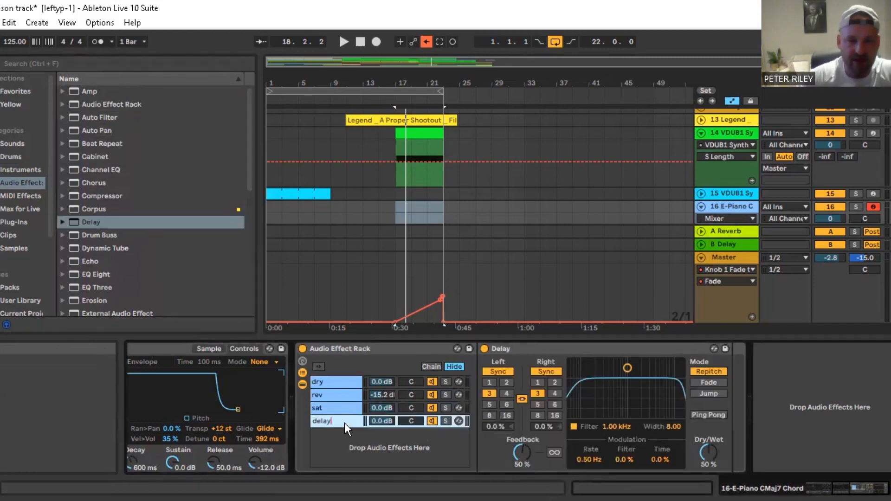
{"action": "key", "text": "Return"}
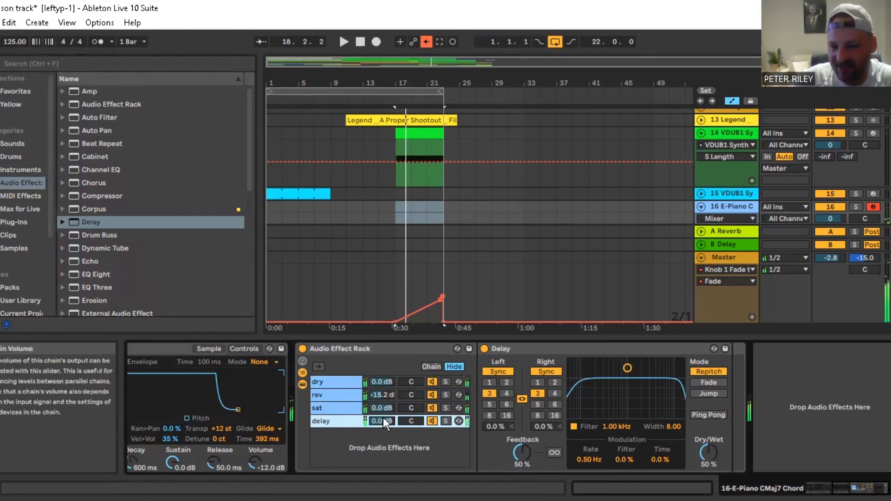
Set the sat chain's Saturator curve to Soft Sine and lower the chain's volume to -15.6 dB.
{"action": "left_click", "coordinate": [394, 407]}
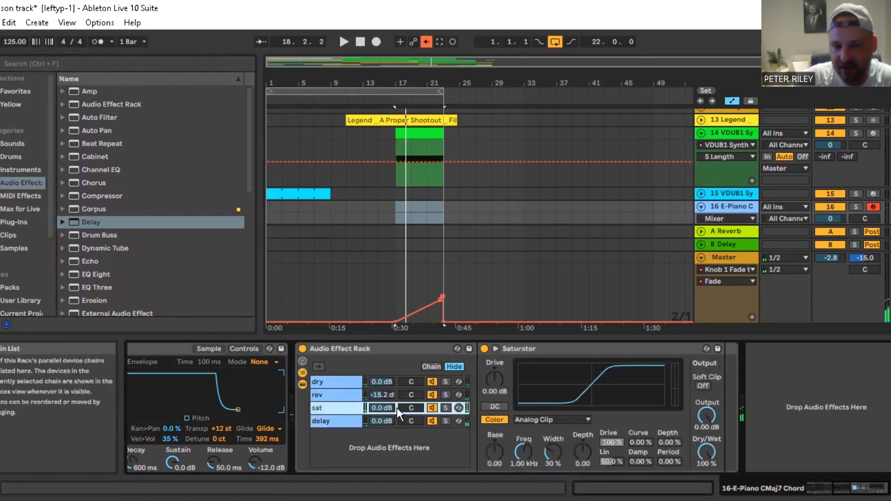
{"action": "left_click", "coordinate": [528, 417]}
{"action": "left_click", "coordinate": [532, 439]}
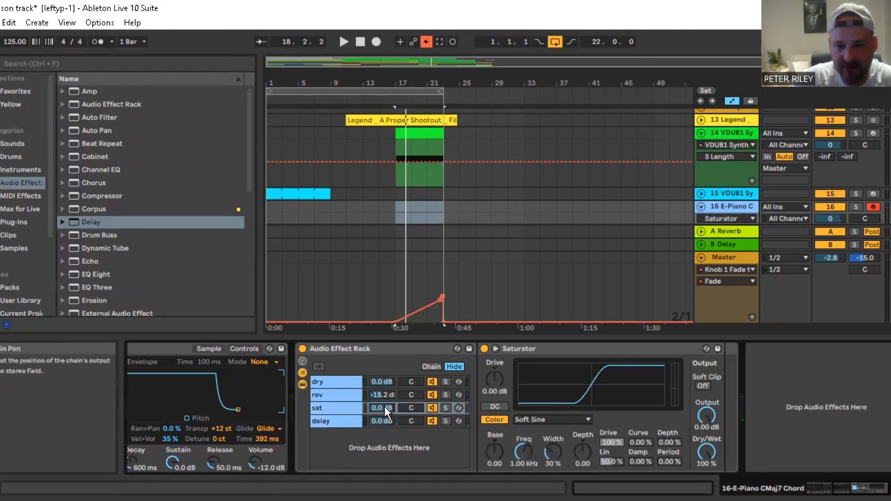
{"action": "mouse_move", "coordinate": [384, 407]}
{"action": "left_mouse_down"}
{"action": "mouse_move", "coordinate": [385, 420]}
{"action": "mouse_move", "coordinate": [381, 409]}
{"action": "left_mouse_up"}
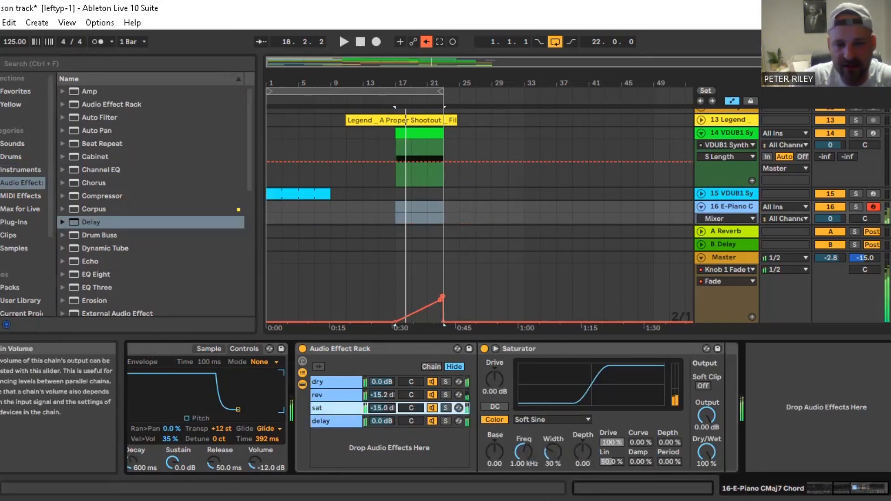
Set the delay chain's Delay time to 4 sixteenths and Dry/Wet to 100%, and lower the chain's volume to -19.6 dB.
{"action": "left_click", "coordinate": [335, 421]}
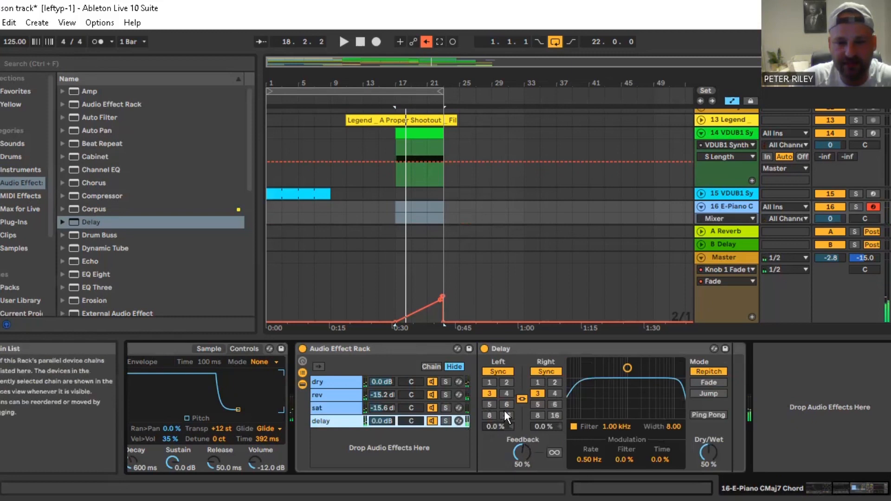
{"action": "left_click", "coordinate": [554, 394]}
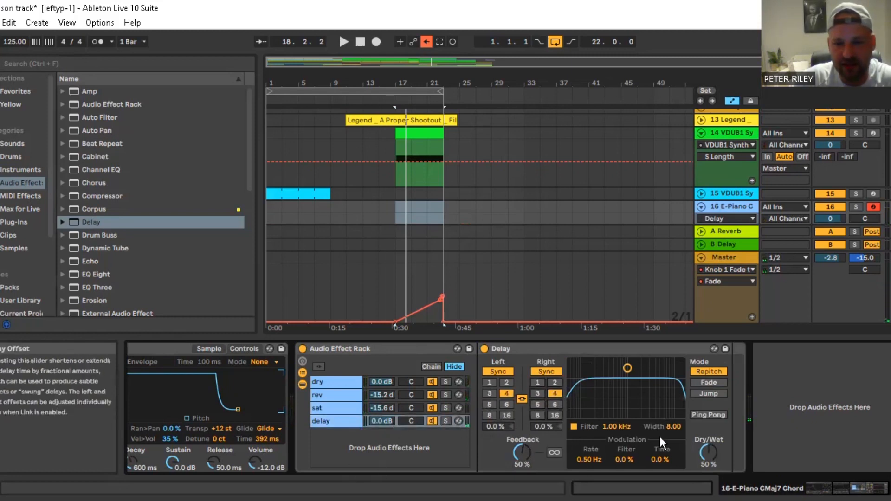
{"action": "left_click_drag", "start_coordinate": [709, 453], "coordinate": [709, 407]}
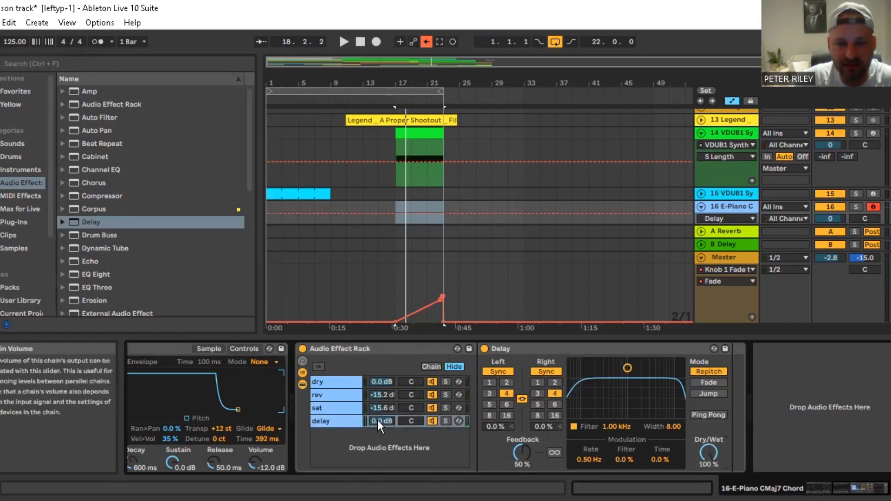
{"action": "left_click_drag", "start_coordinate": [379, 421], "coordinate": [379, 432]}
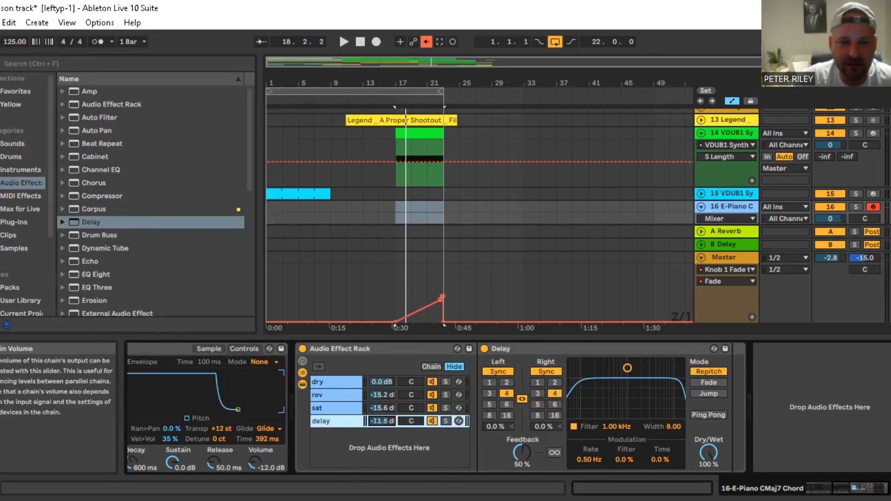
{"action": "left_click_drag", "start_coordinate": [379, 432], "coordinate": [379, 438]}
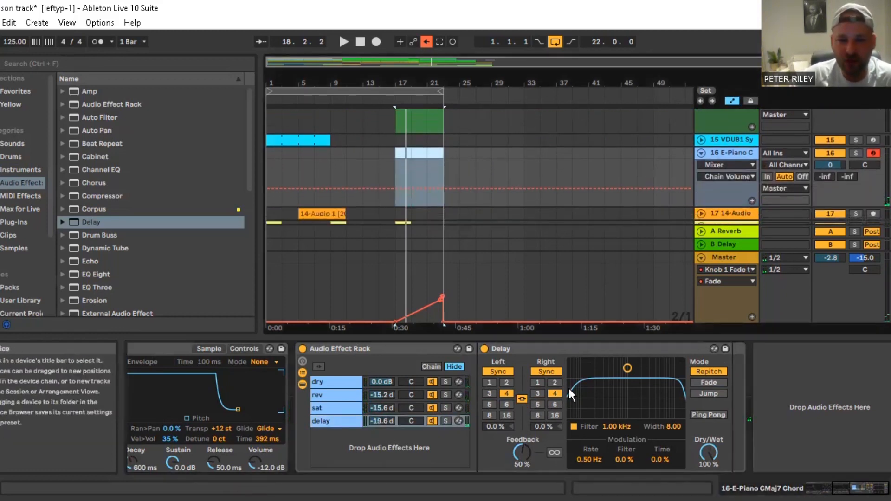
Review the sat chain's Saturator, the rev chain's Reverb and the E-Piano CMaj7 Chord sample waveform.
{"action": "left_click", "coordinate": [321, 408]}
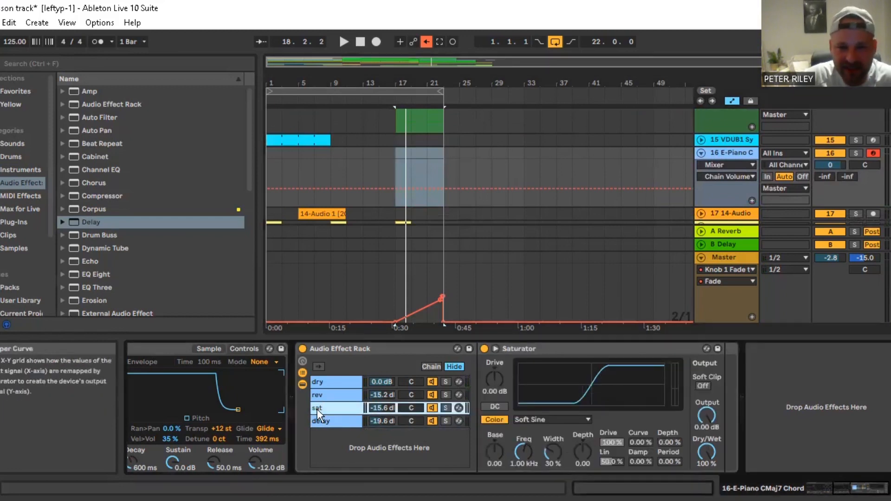
{"action": "left_click", "coordinate": [330, 395]}
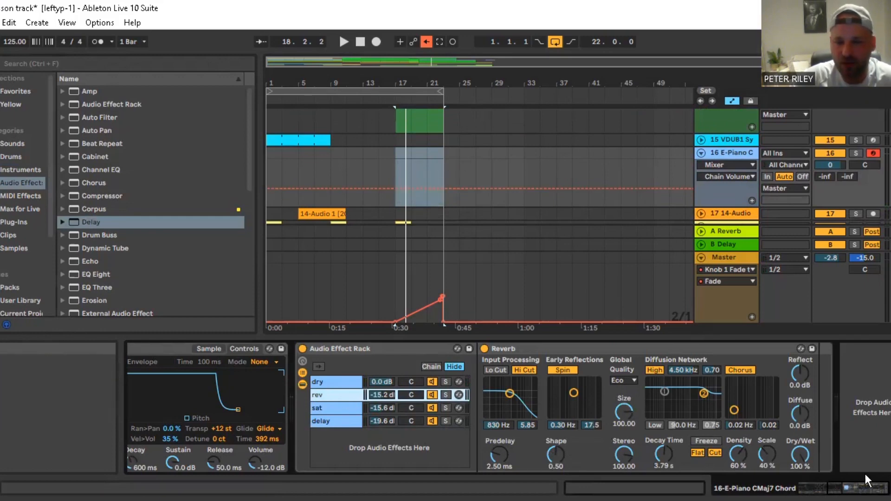
{"action": "left_click", "coordinate": [816, 488]}
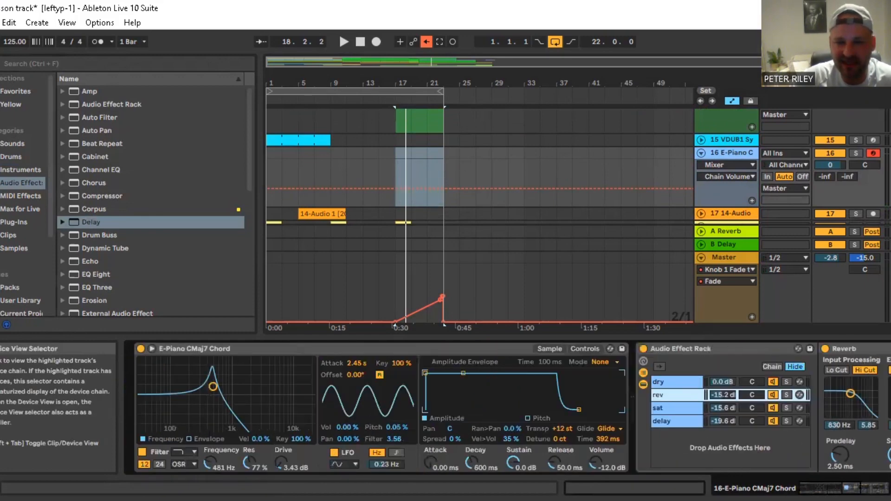
{"action": "left_click", "coordinate": [549, 349]}
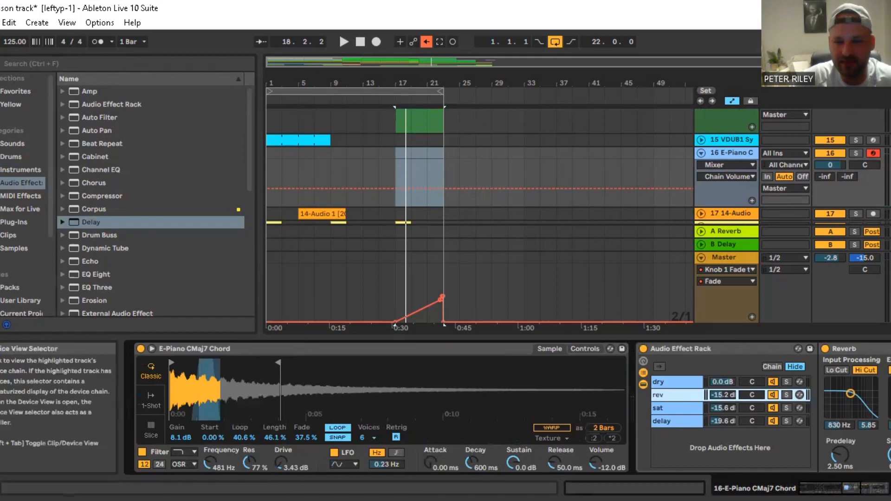
{"action": "left_click_drag", "start_coordinate": [831, 489], "coordinate": [858, 489]}
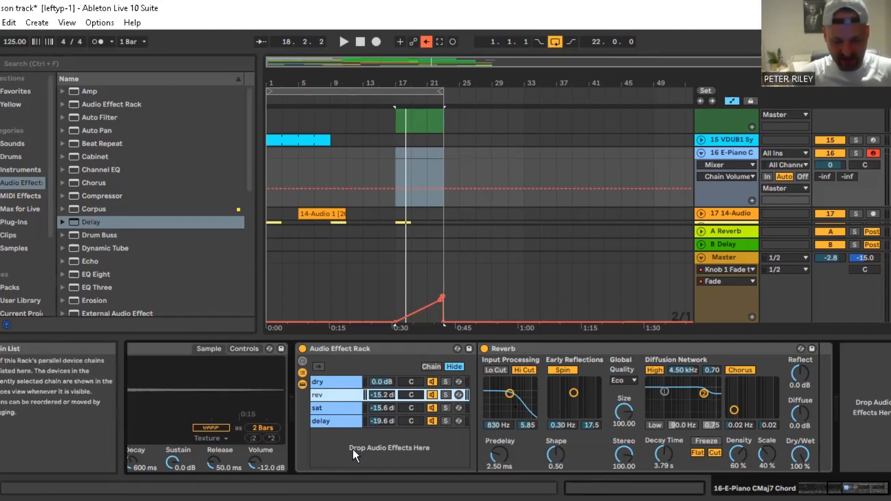
Raise the delay chain's volume to -10.6 dB and compare the sound with the whole rack bypassed and active.
{"action": "left_click", "coordinate": [302, 349]}
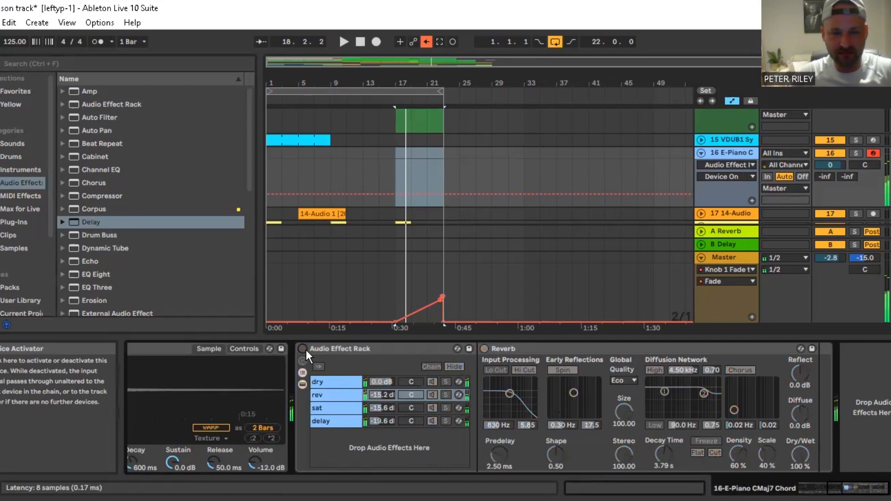
{"action": "left_click", "coordinate": [303, 349]}
{"action": "mouse_move", "coordinate": [383, 422]}
{"action": "left_mouse_down"}
{"action": "mouse_move", "coordinate": [381, 393]}
{"action": "mouse_move", "coordinate": [381, 417]}
{"action": "mouse_move", "coordinate": [381, 408]}
{"action": "left_mouse_up"}
{"action": "left_click", "coordinate": [379, 404]}
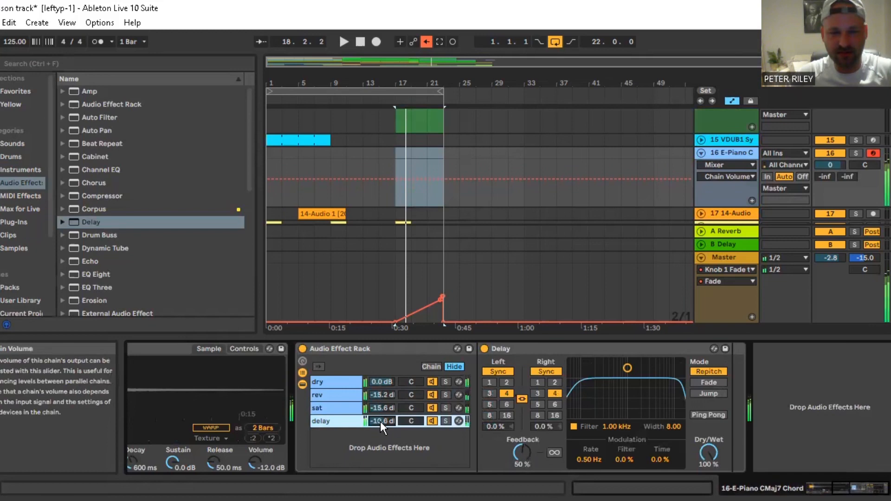
{"action": "left_click", "coordinate": [302, 349]}
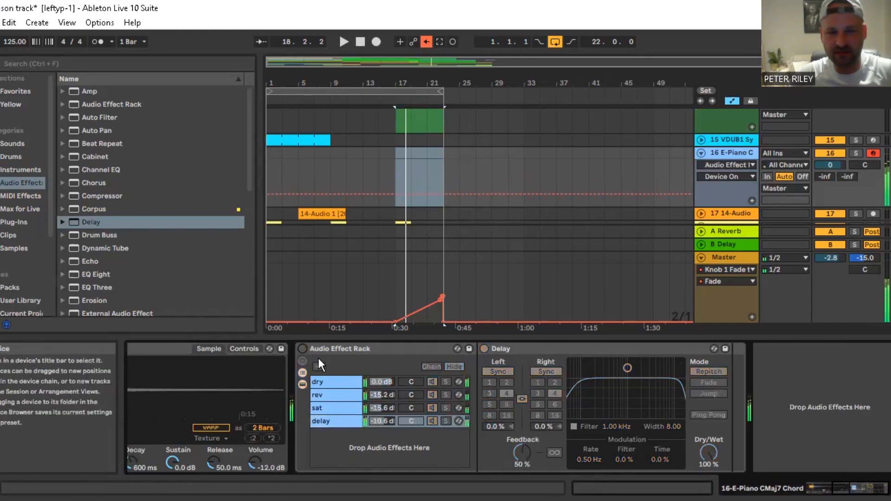
{"action": "left_click", "coordinate": [303, 349]}
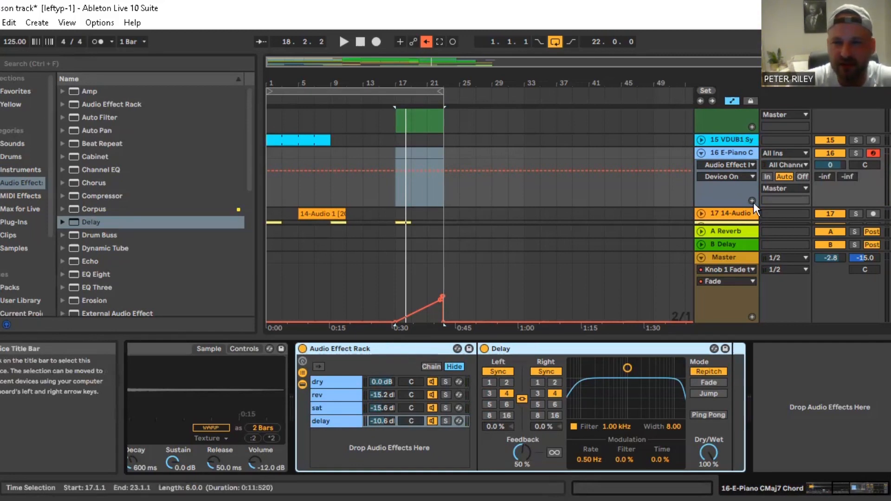
Delete the E-Piano chord track and hide the device view.
{"action": "left_click", "coordinate": [732, 153]}
{"action": "key", "text": "Delete"}
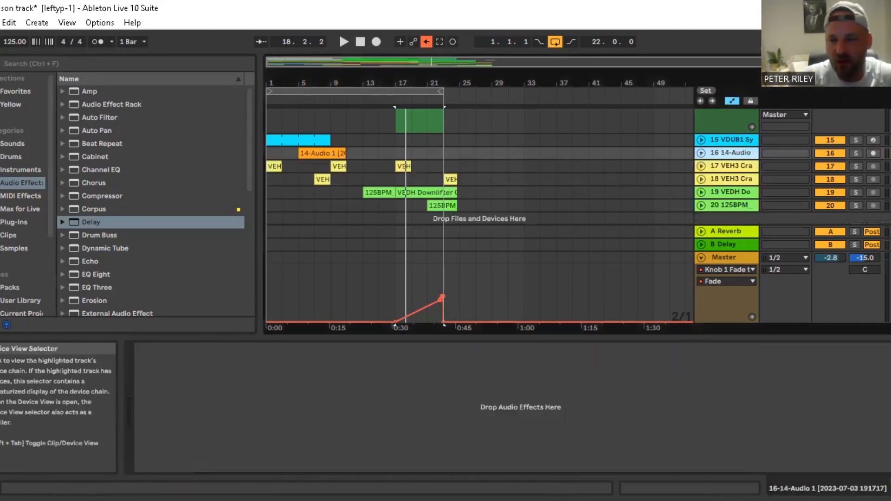
{"action": "left_click", "coordinate": [888, 488]}
Find VDUB1 Synth Oneshot 184 C.wav in the SAMPLES folder and display the Simpler of track 15.
{"action": "scroll", "coordinate": [577, 280], "scroll_direction": "up", "scroll_amount": 2}
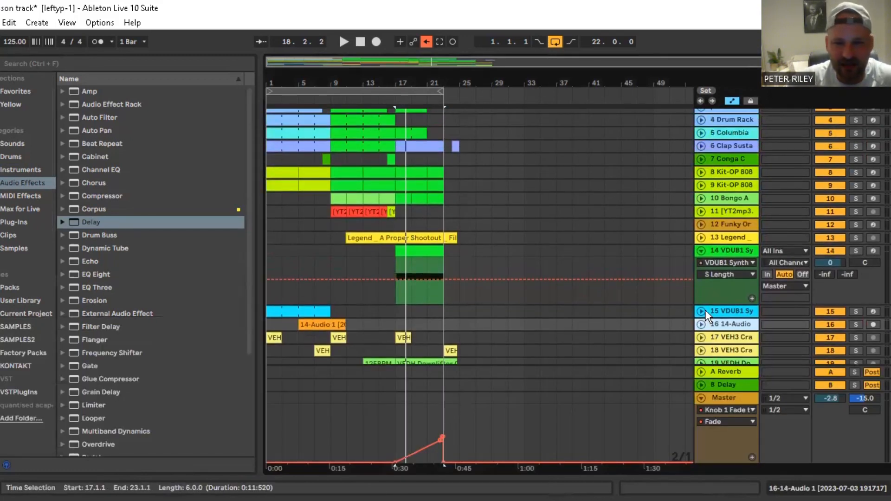
{"action": "left_click", "coordinate": [722, 311]}
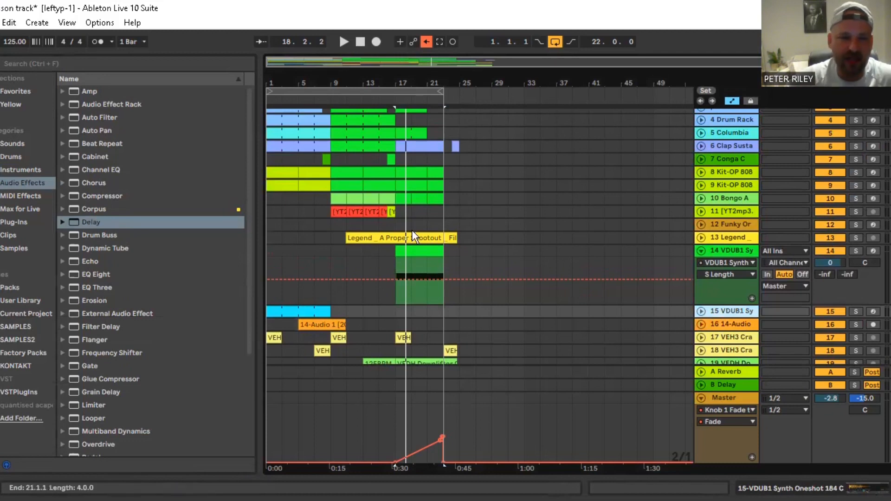
{"action": "left_click", "coordinate": [411, 266]}
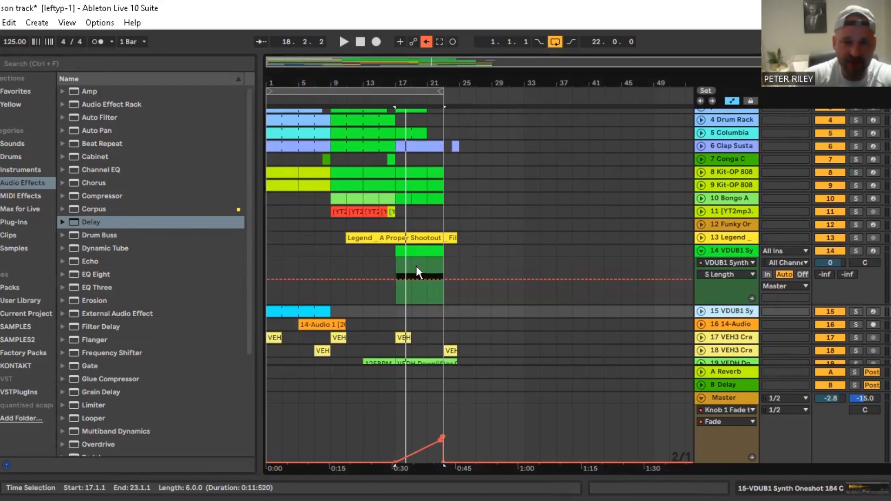
{"action": "left_click", "coordinate": [14, 342]}
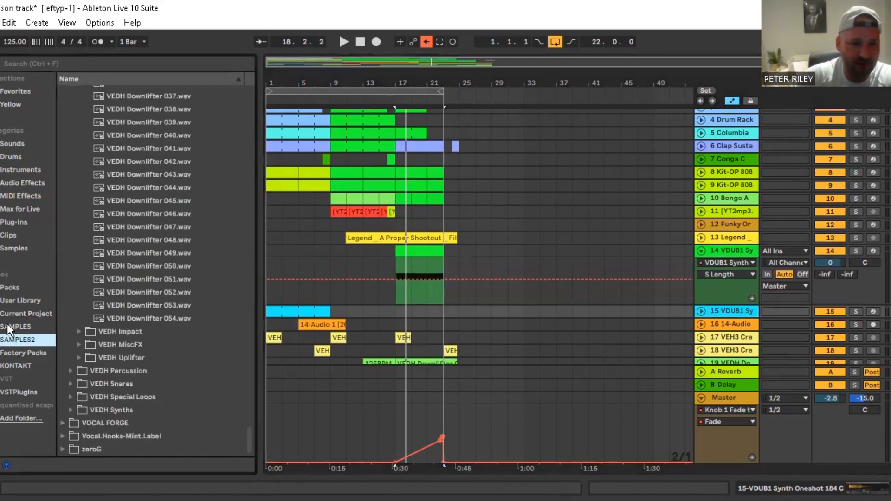
{"action": "left_click_drag", "start_coordinate": [251, 439], "coordinate": [252, 130]}
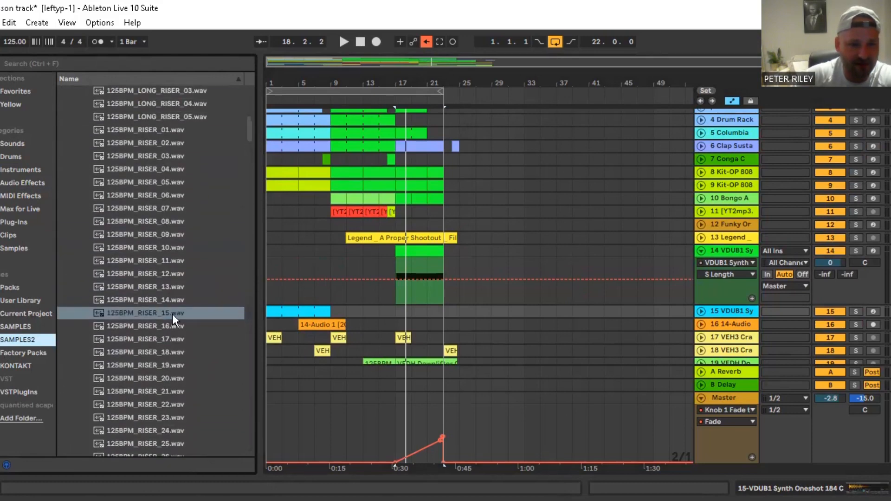
{"action": "left_click", "coordinate": [15, 327]}
{"action": "left_click", "coordinate": [123, 260]}
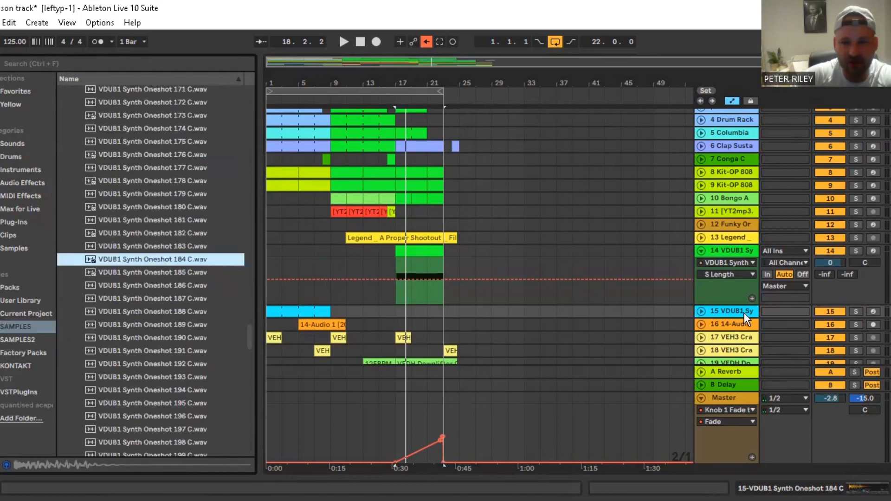
{"action": "left_click", "coordinate": [837, 488]}
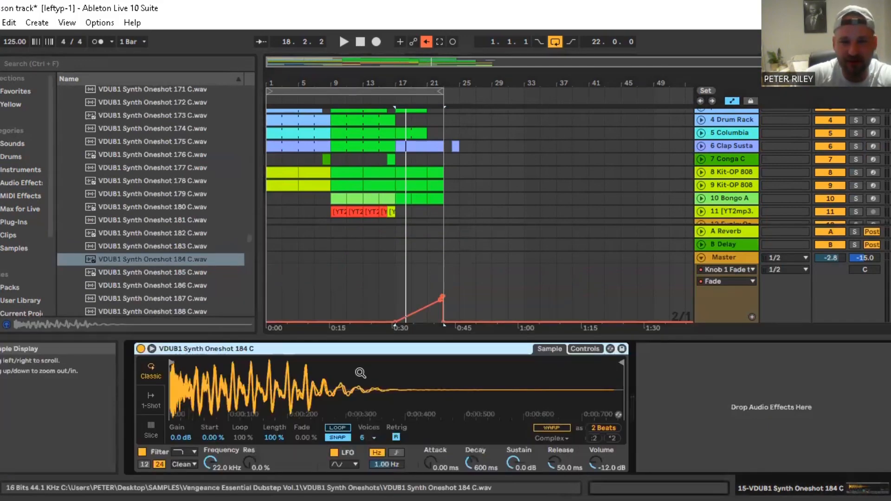
Solo track 15 and arm it for playing the VDUB1 synth one-shot.
{"action": "scroll", "coordinate": [527, 170], "scroll_direction": "down", "scroll_amount": 5}
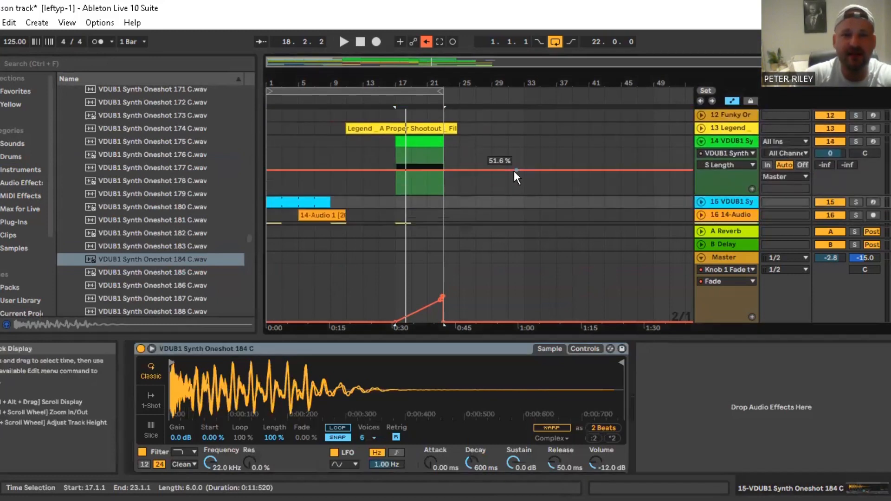
{"action": "scroll", "coordinate": [514, 170], "scroll_direction": "down", "scroll_amount": 2}
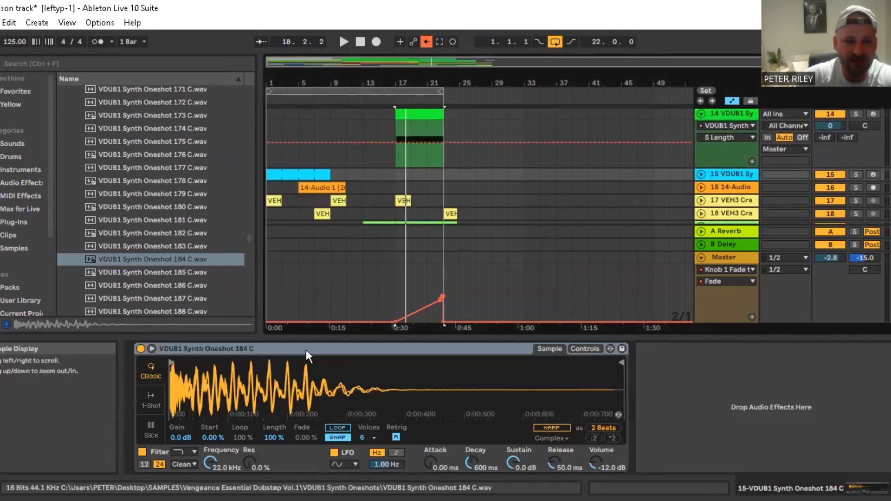
{"action": "scroll", "coordinate": [685, 245], "scroll_direction": "up", "scroll_amount": 3}
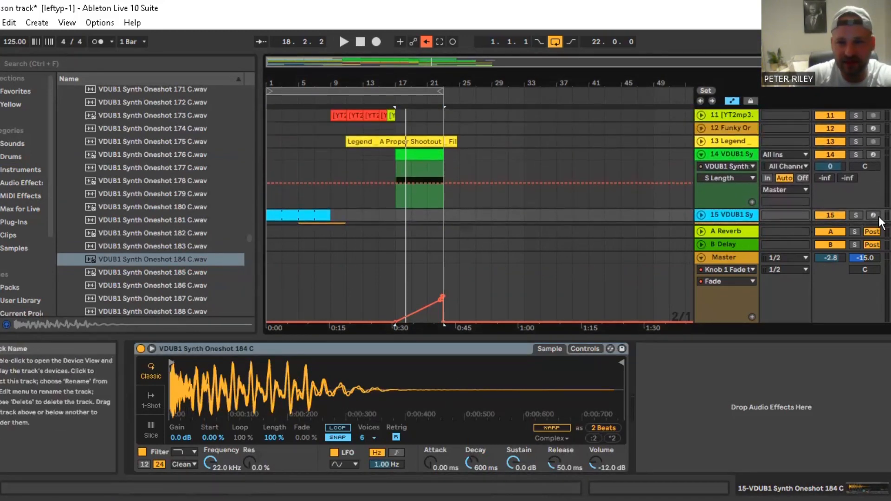
{"action": "left_click", "coordinate": [857, 216]}
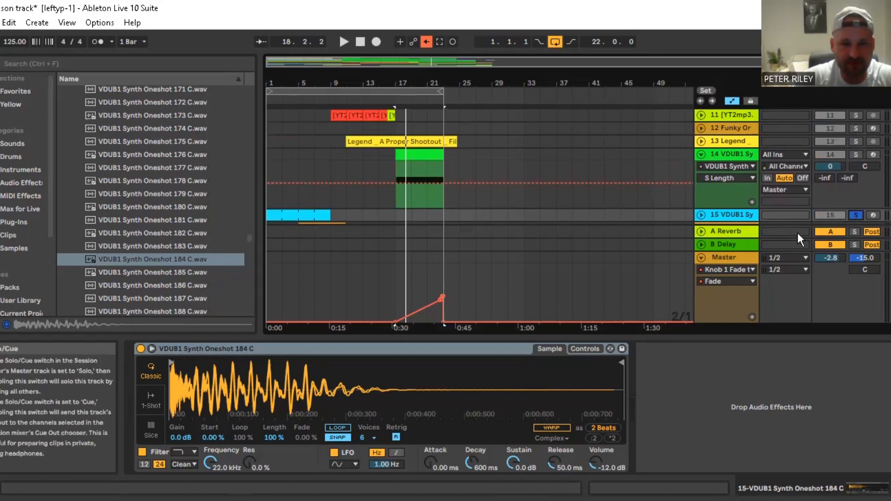
{"action": "left_click", "coordinate": [873, 216]}
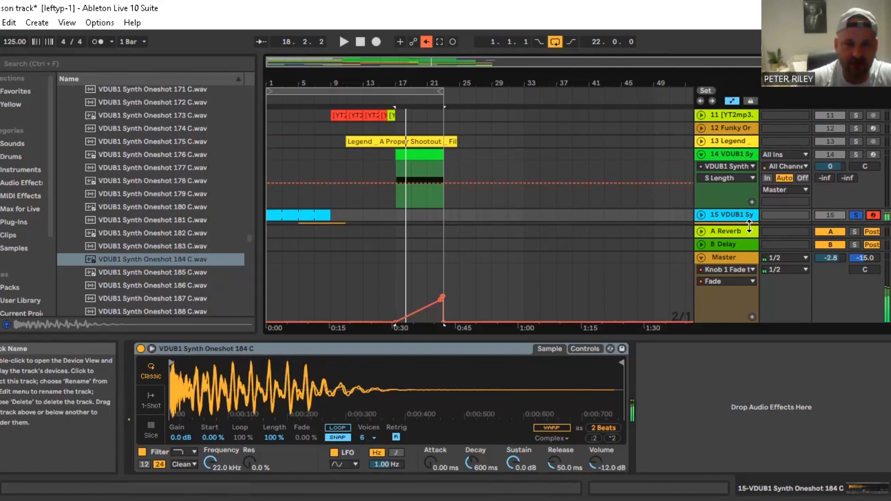
Examine the MIDI clip at the start of track 15 and the track's unprocessed Simpler.
{"action": "left_click", "coordinate": [281, 183]}
{"action": "left_click", "coordinate": [286, 213]}
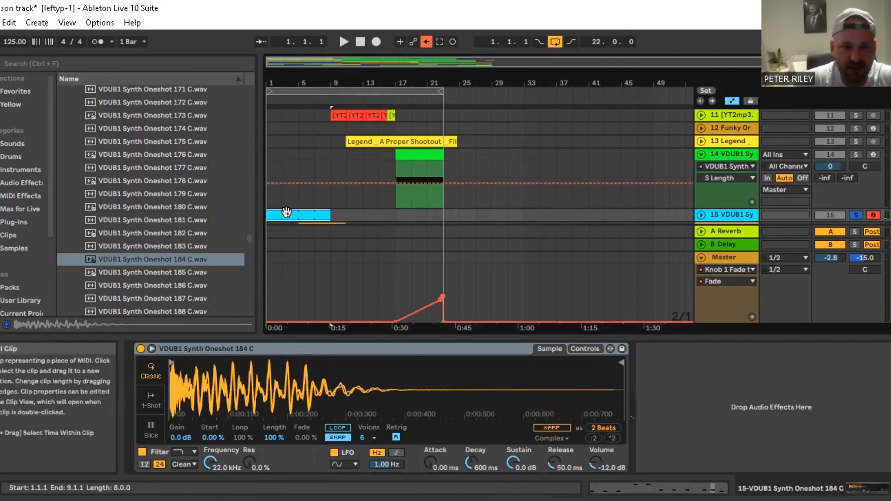
{"action": "double_click", "coordinate": [286, 212]}
{"action": "left_click", "coordinate": [888, 488]}
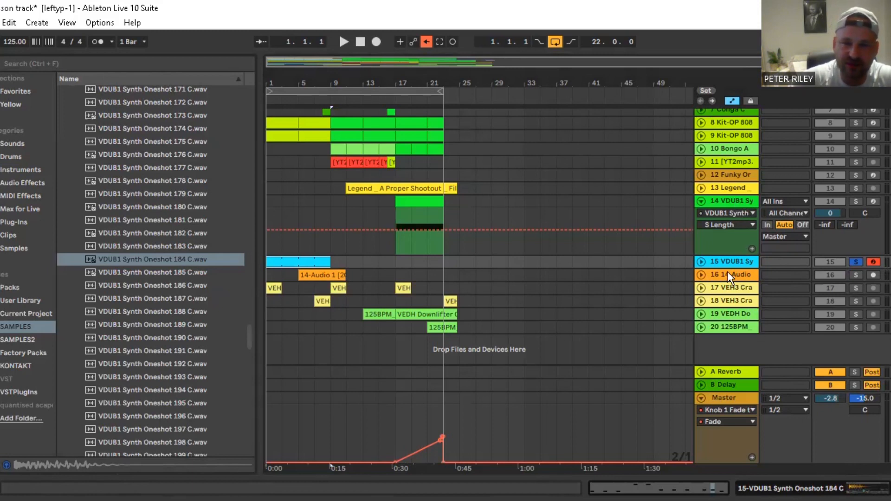
{"action": "left_click", "coordinate": [791, 488]}
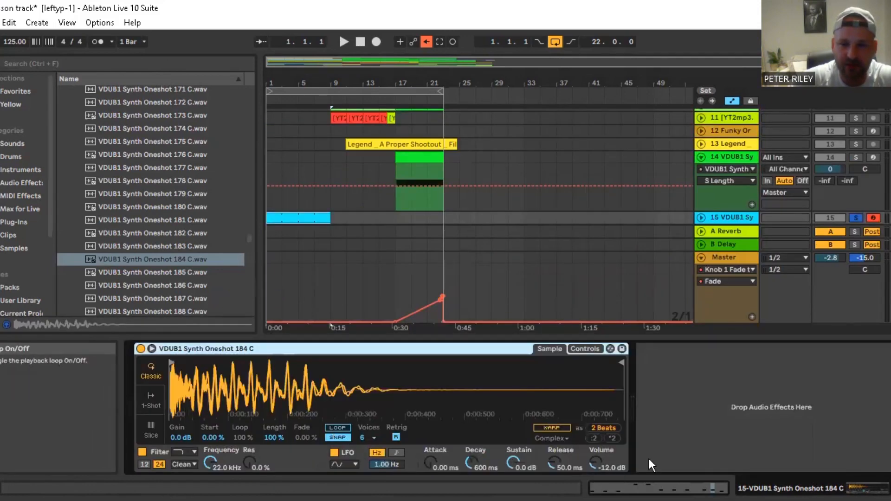
{"action": "left_click", "coordinate": [889, 488]}
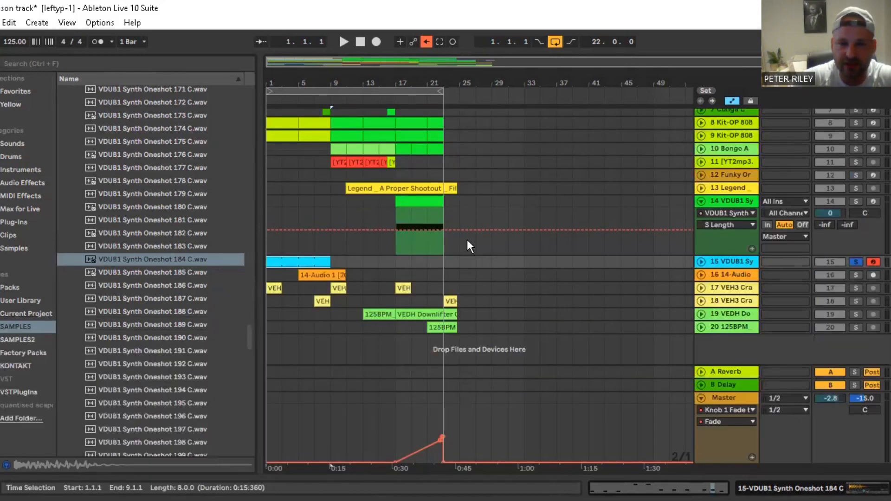
Display the Simpler of track 14 and examine its sample loop, length and fade settings.
{"action": "left_click", "coordinate": [741, 201]}
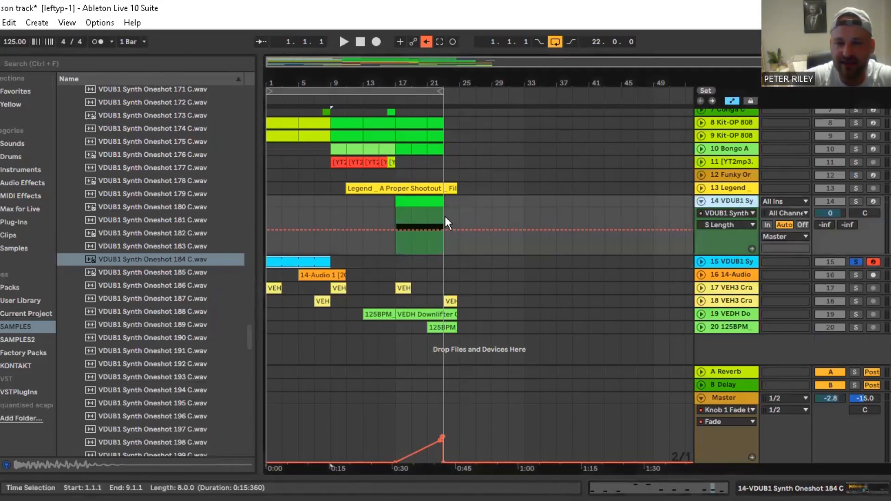
{"action": "scroll", "coordinate": [533, 277], "scroll_direction": "up", "scroll_amount": 3}
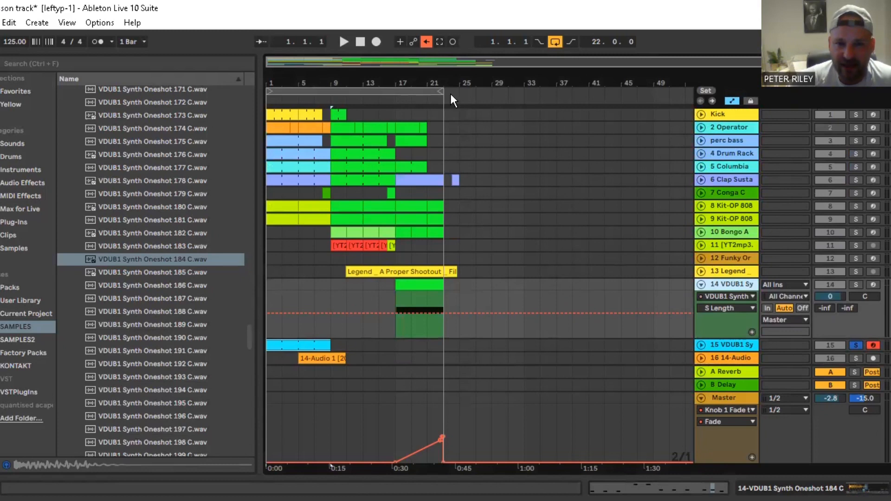
{"action": "mouse_move", "coordinate": [440, 92]}
{"action": "left_mouse_down"}
{"action": "mouse_move", "coordinate": [463, 95]}
{"action": "mouse_move", "coordinate": [443, 95]}
{"action": "left_mouse_up"}
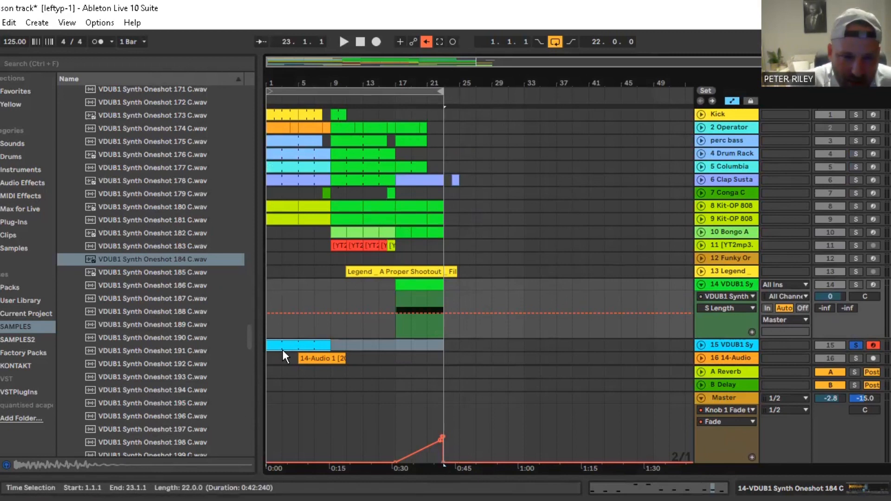
{"action": "left_click", "coordinate": [731, 285]}
{"action": "left_click", "coordinate": [856, 470]}
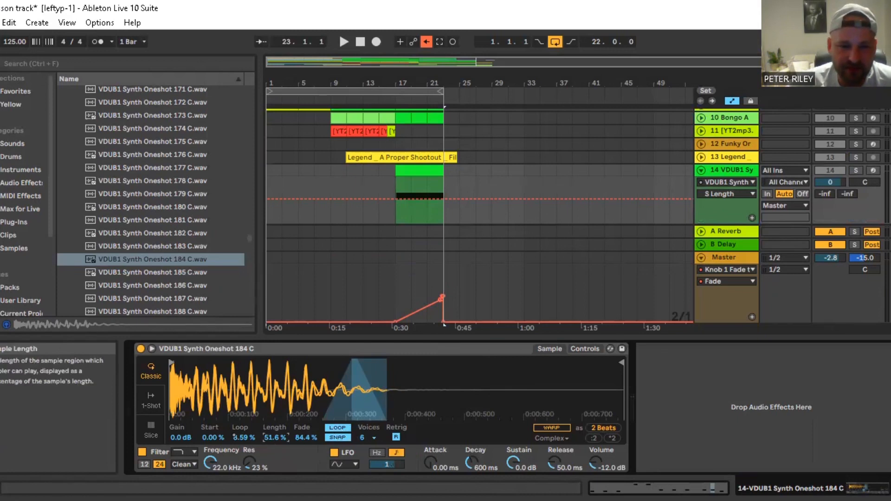
Set the loop of track 14's Simpler to 100 % and its sample length to 54.7 %.
{"action": "left_click_drag", "start_coordinate": [275, 437], "coordinate": [235, 464]}
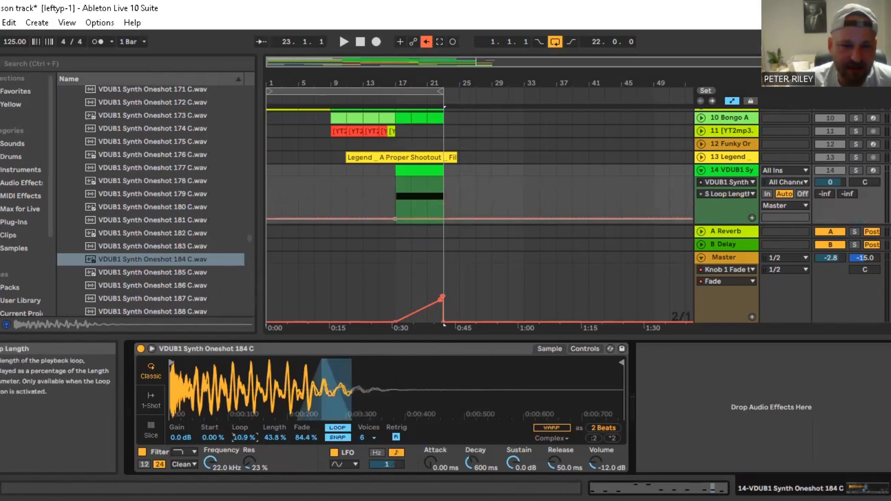
{"action": "left_click_drag", "start_coordinate": [276, 439], "coordinate": [236, 372]}
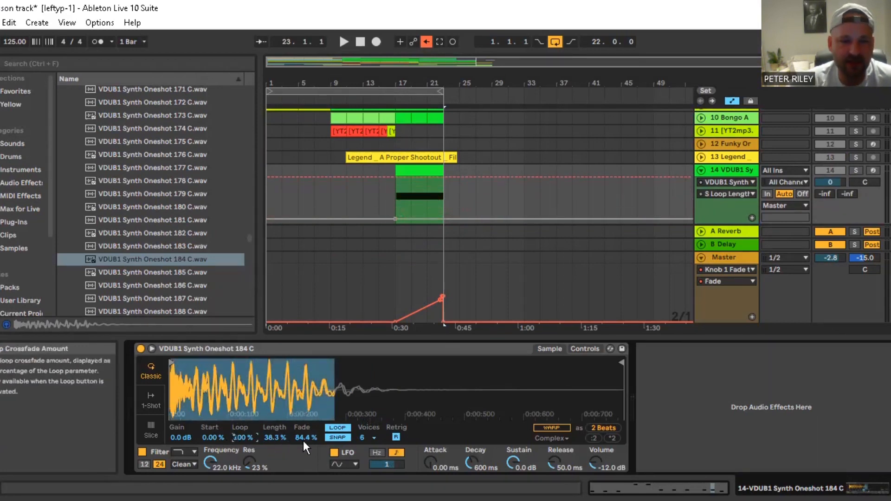
{"action": "left_click_drag", "start_coordinate": [275, 438], "coordinate": [275, 425]}
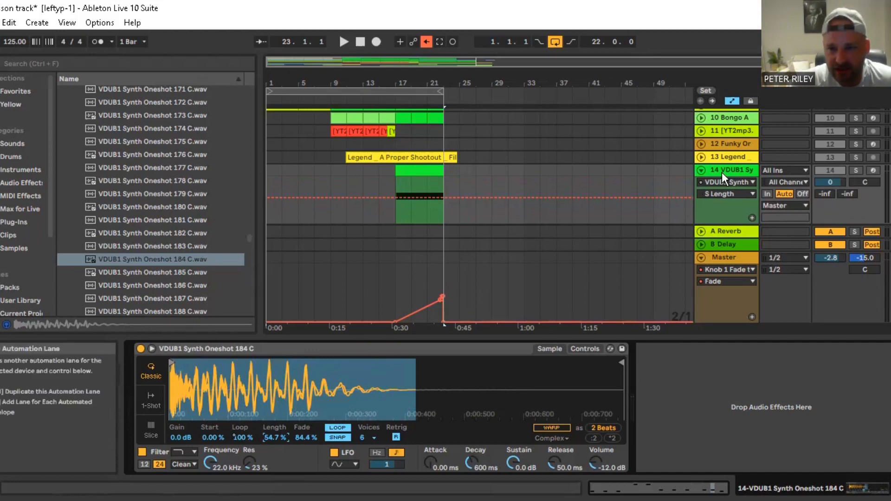
Arm and solo track 14, and try its Simpler loop at 43.0 % before returning it to 100 %.
{"action": "left_click", "coordinate": [873, 171]}
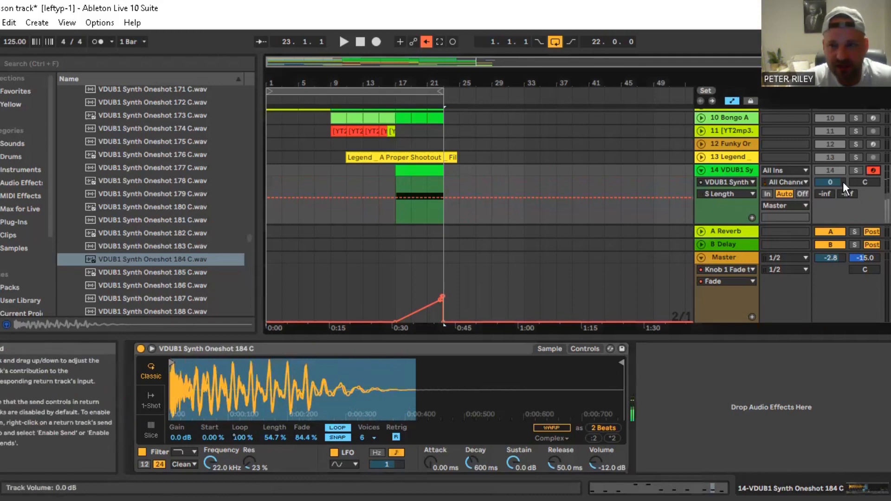
{"action": "left_click", "coordinate": [856, 170]}
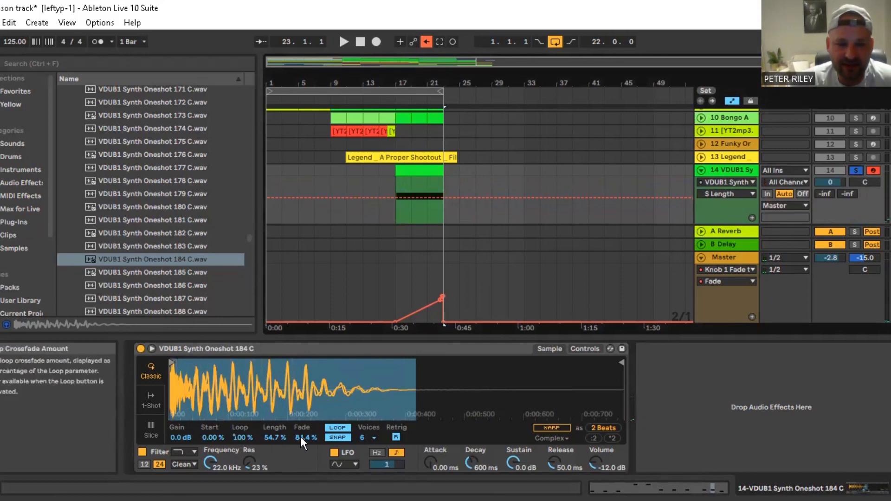
{"action": "left_click_drag", "start_coordinate": [241, 437], "coordinate": [241, 481]}
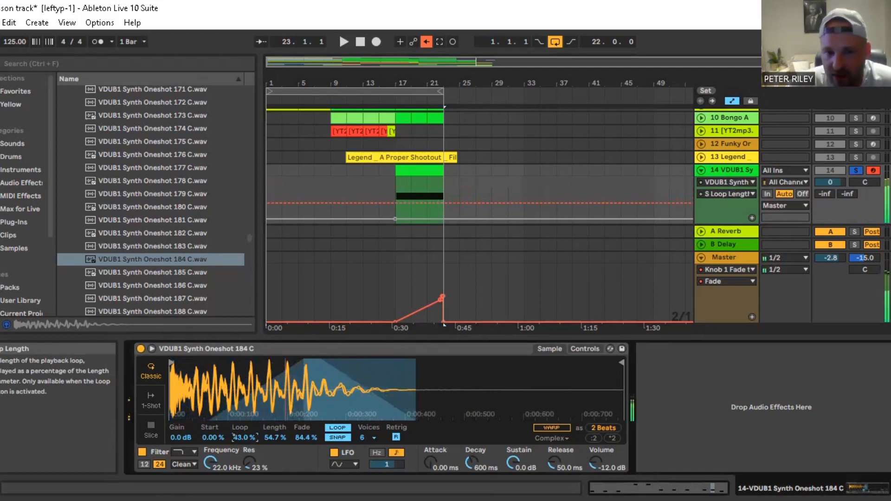
{"action": "mouse_move", "coordinate": [241, 438]}
{"action": "left_mouse_down"}
{"action": "mouse_move", "coordinate": [241, 458]}
{"action": "mouse_move", "coordinate": [241, 403]}
{"action": "left_mouse_up"}
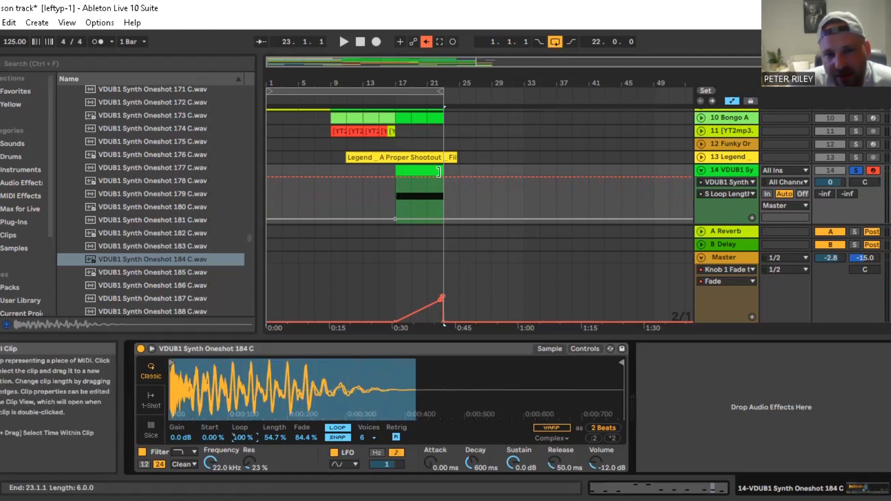
Shorten the loop of track 14's Simpler to 28.9 % and its sample length to 48.4 %.
{"action": "scroll", "coordinate": [376, 191], "scroll_direction": "down", "scroll_amount": 3}
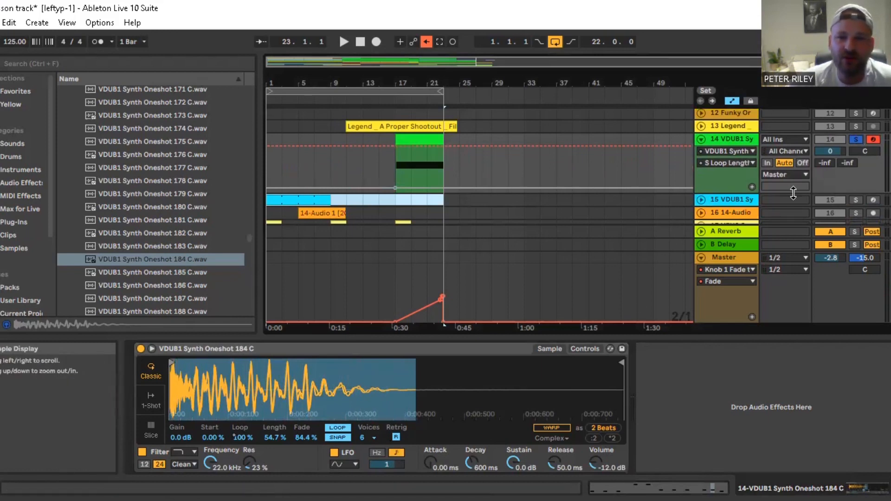
{"action": "left_click", "coordinate": [242, 437]}
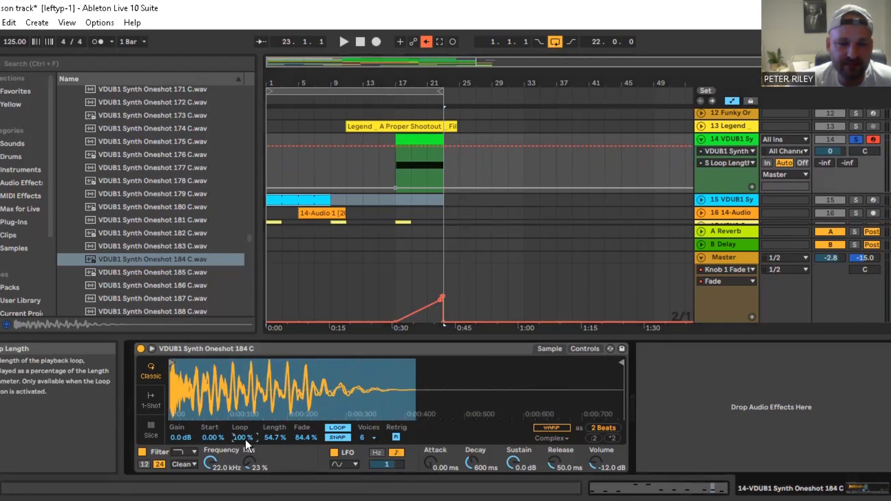
{"action": "left_click_drag", "start_coordinate": [242, 437], "coordinate": [242, 464]}
{"action": "left_click_drag", "start_coordinate": [274, 437], "coordinate": [275, 442]}
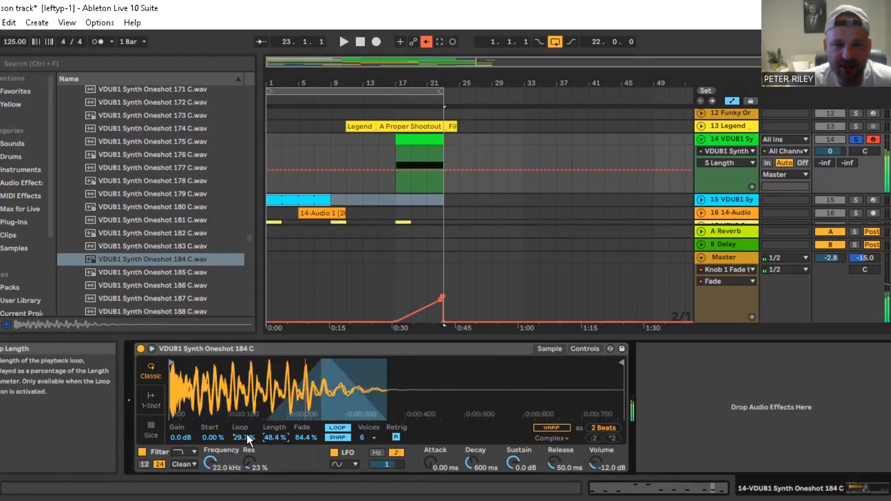
{"action": "left_click_drag", "start_coordinate": [249, 436], "coordinate": [249, 434]}
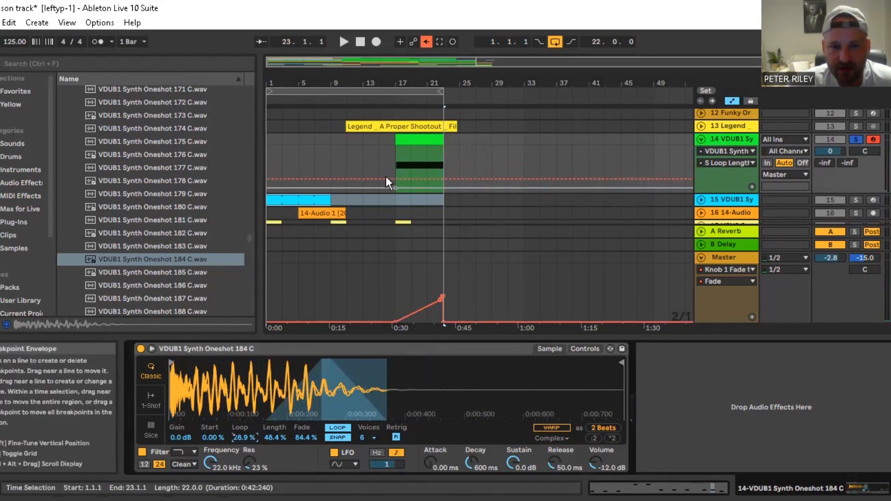
Shape track 14's Simpler loop length automation into a ramp rising to 100 % near the clip's end at bar 23.
{"action": "left_click", "coordinate": [441, 187]}
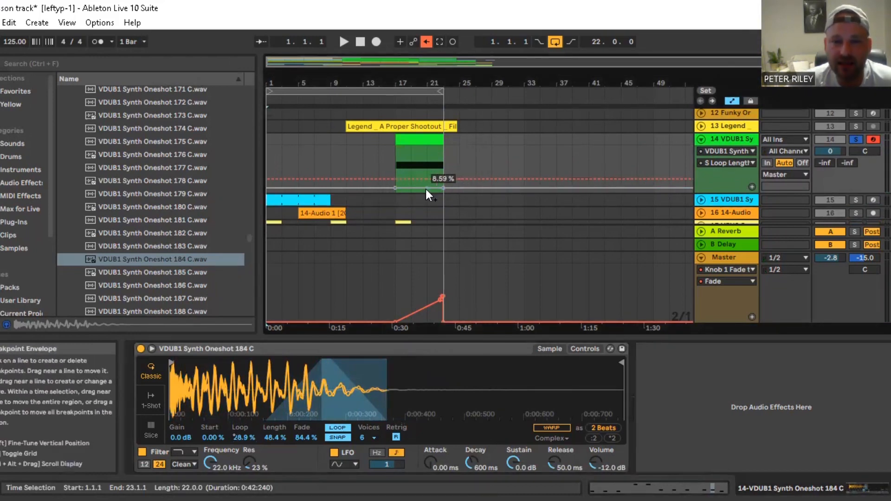
{"action": "left_click_drag", "start_coordinate": [425, 189], "coordinate": [443, 161]}
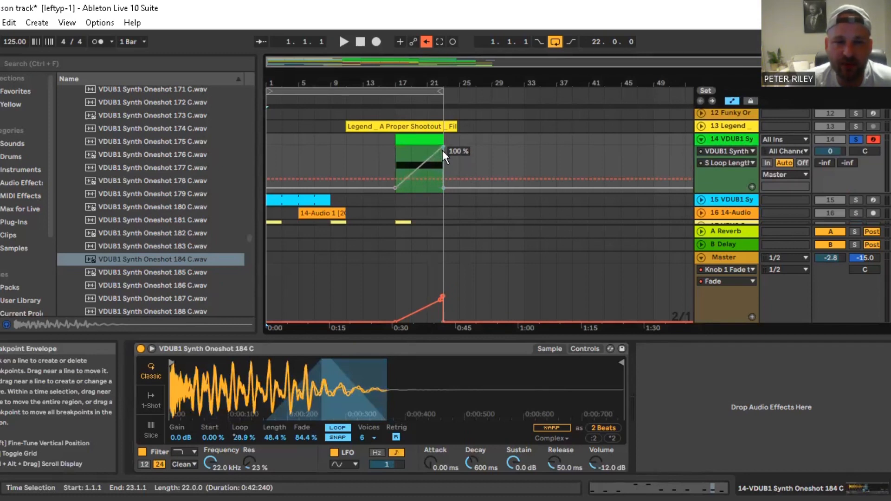
{"action": "left_click_drag", "start_coordinate": [434, 152], "coordinate": [437, 147]}
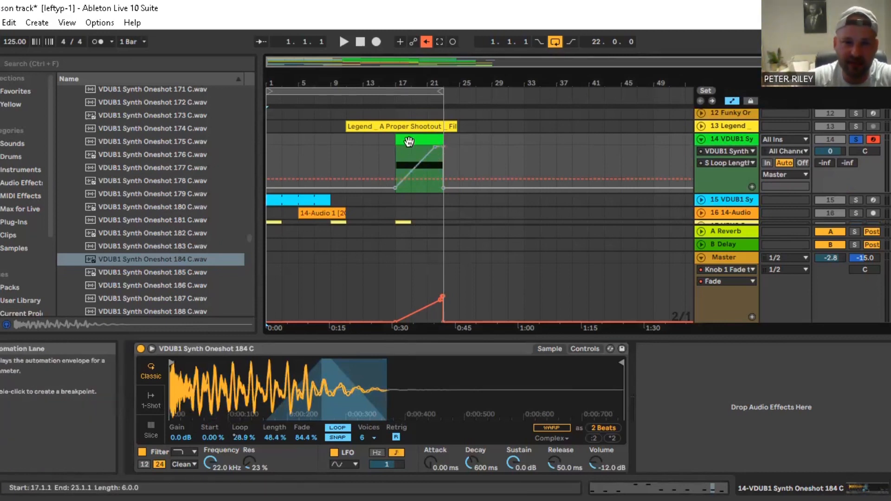
Play track 14's clip from bar 17 and re-enable the overridden loop length automation.
{"action": "left_click", "coordinate": [420, 169]}
{"action": "key", "text": "space"}
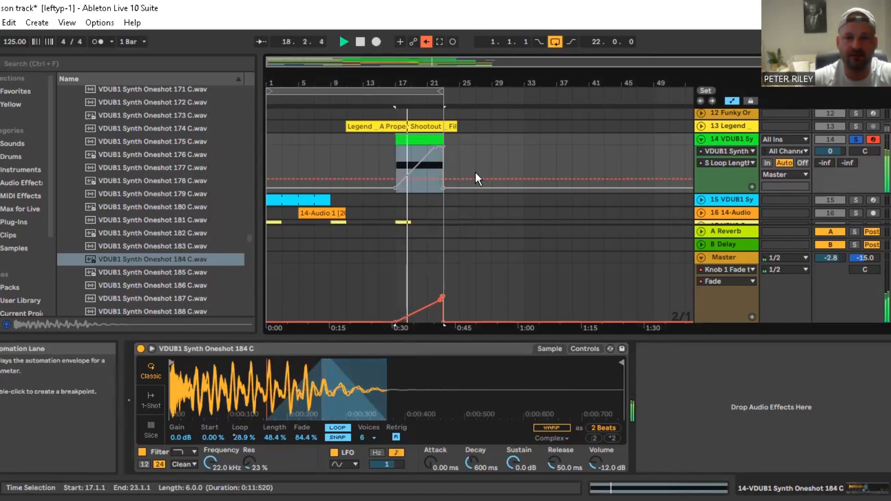
{"action": "scroll", "coordinate": [604, 148], "scroll_direction": "up", "scroll_amount": 1}
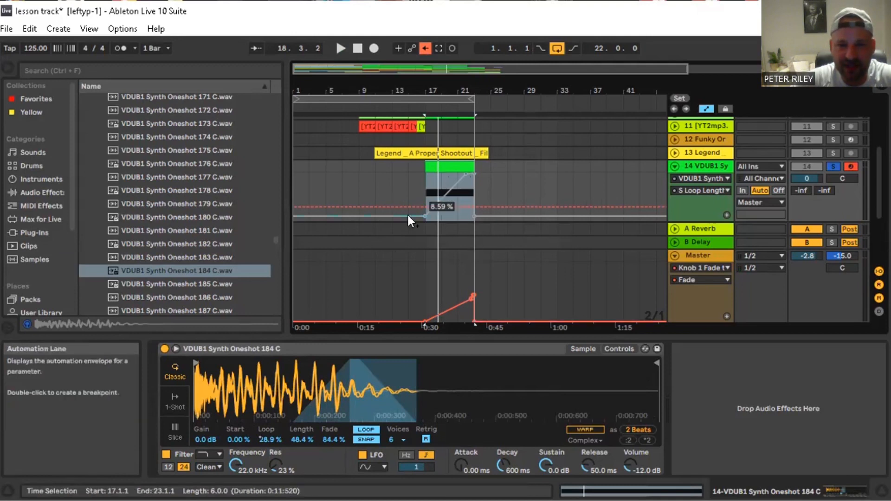
{"action": "left_click", "coordinate": [425, 48]}
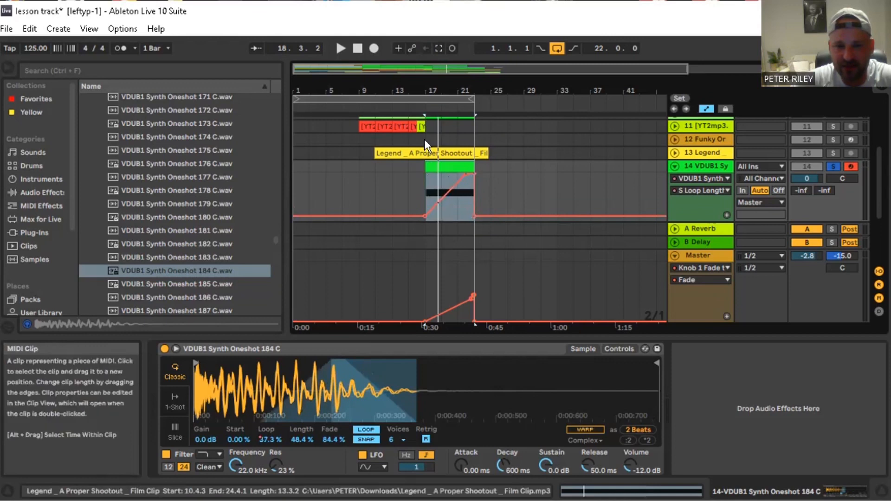
{"action": "left_click", "coordinate": [419, 105]}
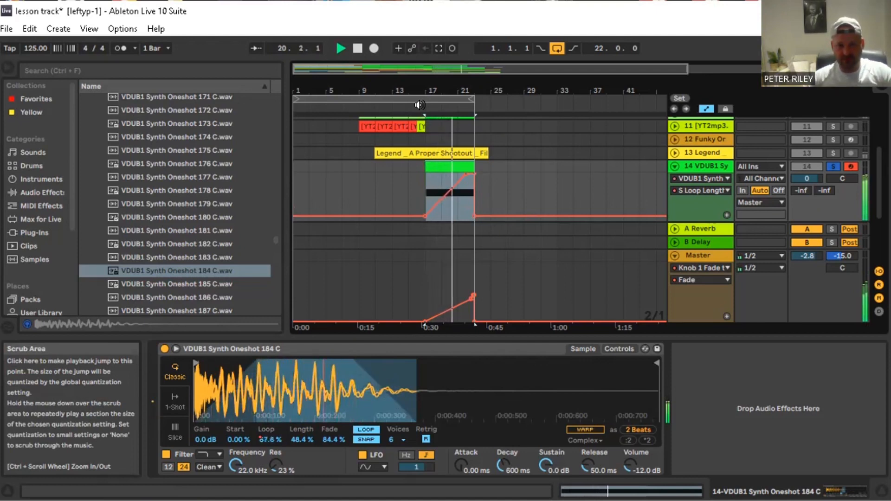
Solo track 15 as well, listen to it and compare its unprocessed Simpler with the one on track 14.
{"action": "scroll", "coordinate": [850, 189], "scroll_direction": "down", "scroll_amount": 2}
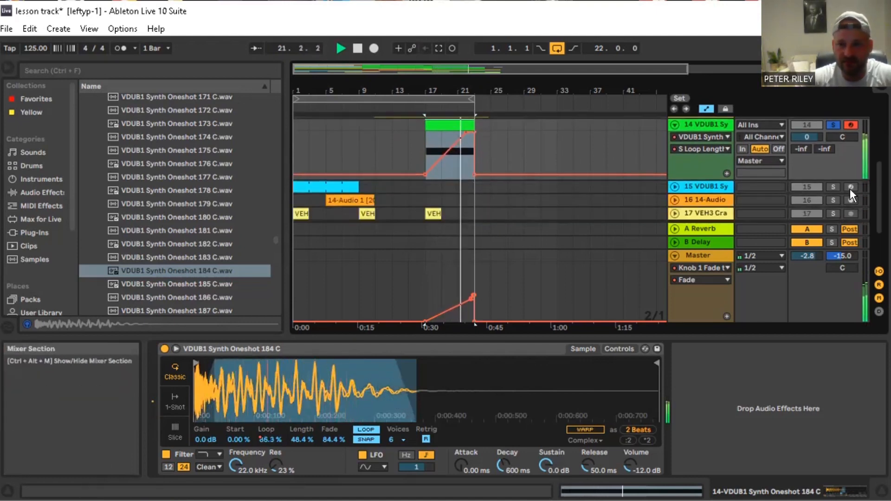
{"action": "left_click", "coordinate": [832, 186]}
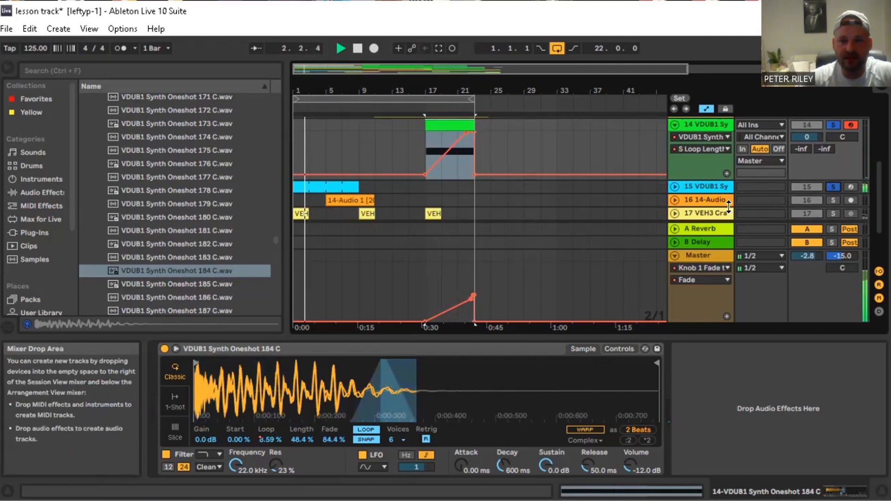
{"action": "left_click", "coordinate": [320, 188]}
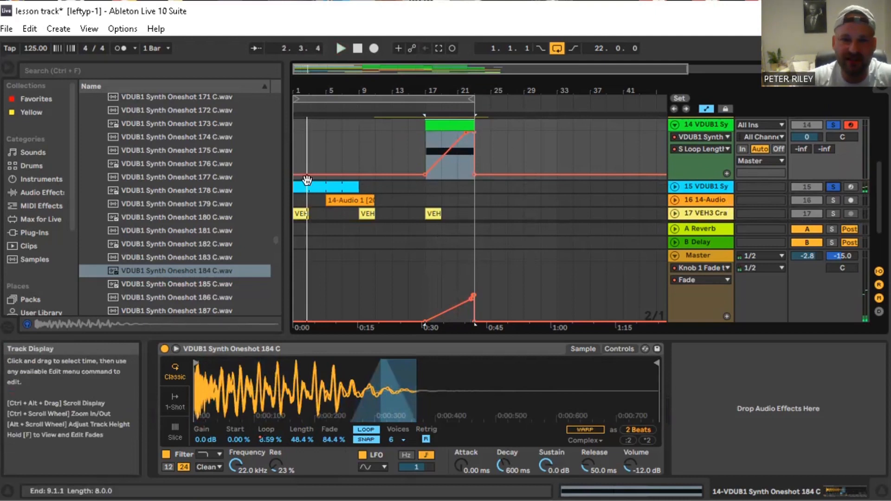
{"action": "left_click", "coordinate": [706, 185]}
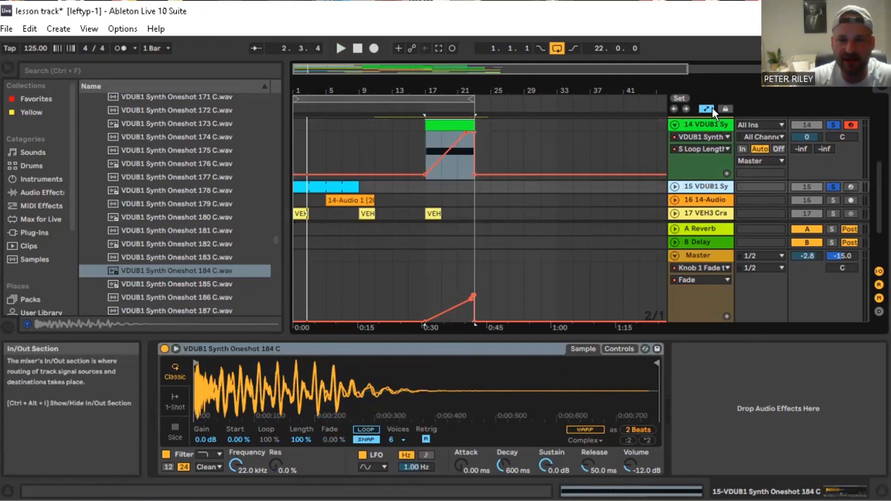
{"action": "left_click", "coordinate": [710, 126]}
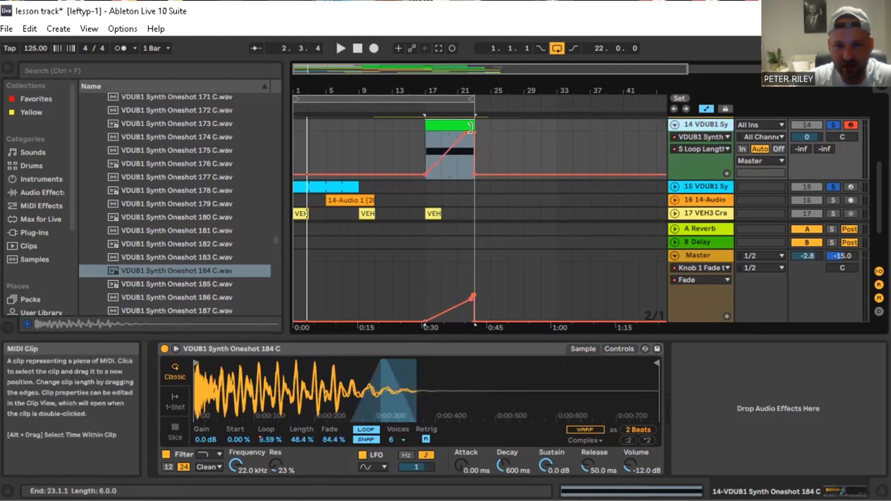
Select track 14's clip, play it from bar 17 with its loop length automation, and turn off the solos.
{"action": "scroll", "coordinate": [496, 155], "scroll_direction": "up", "scroll_amount": 2}
{"action": "scroll", "coordinate": [457, 175], "scroll_direction": "down", "scroll_amount": 1}
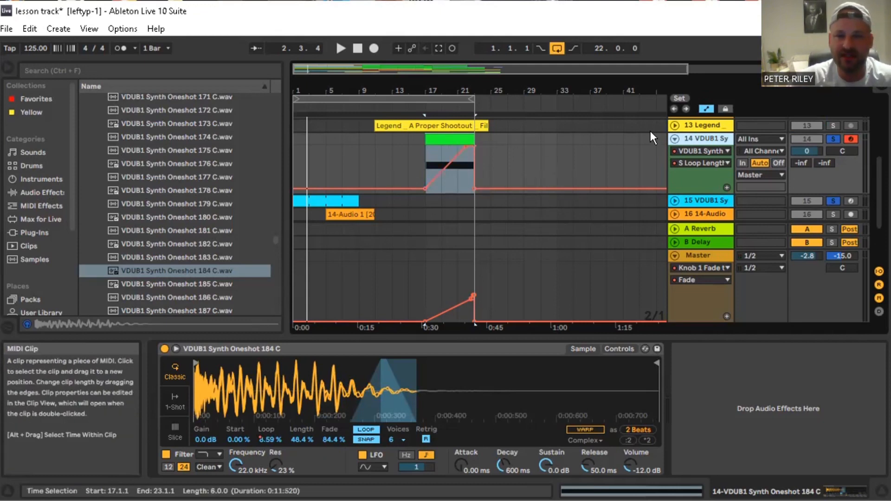
{"action": "left_click", "coordinate": [433, 140]}
{"action": "scroll", "coordinate": [587, 161], "scroll_direction": "up", "scroll_amount": 10}
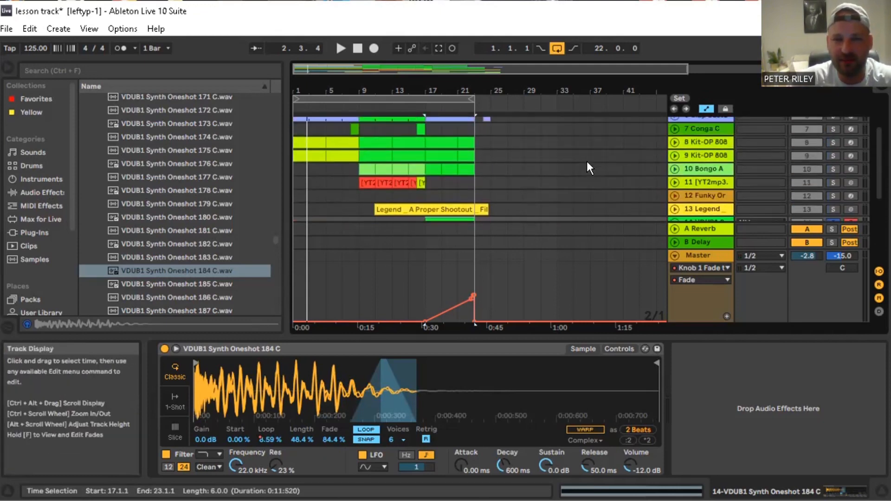
{"action": "scroll", "coordinate": [587, 160], "scroll_direction": "down", "scroll_amount": 10}
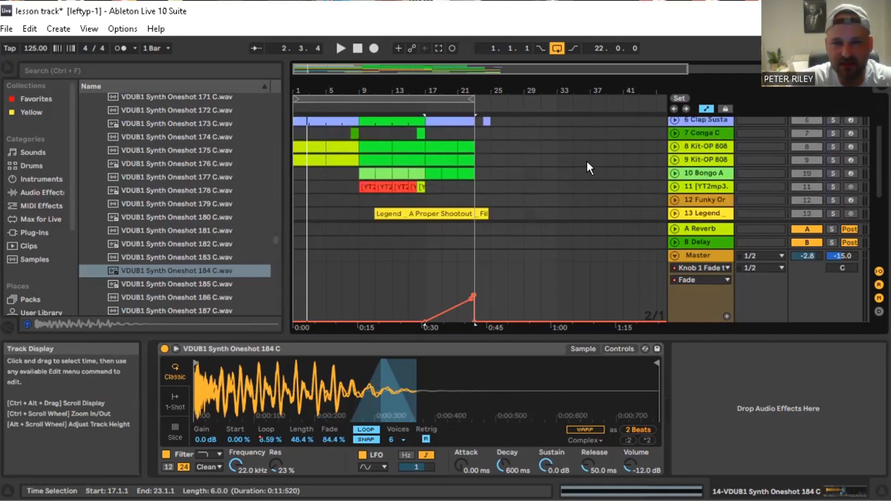
{"action": "scroll", "coordinate": [532, 162], "scroll_direction": "down", "scroll_amount": 1}
{"action": "key", "text": "space"}
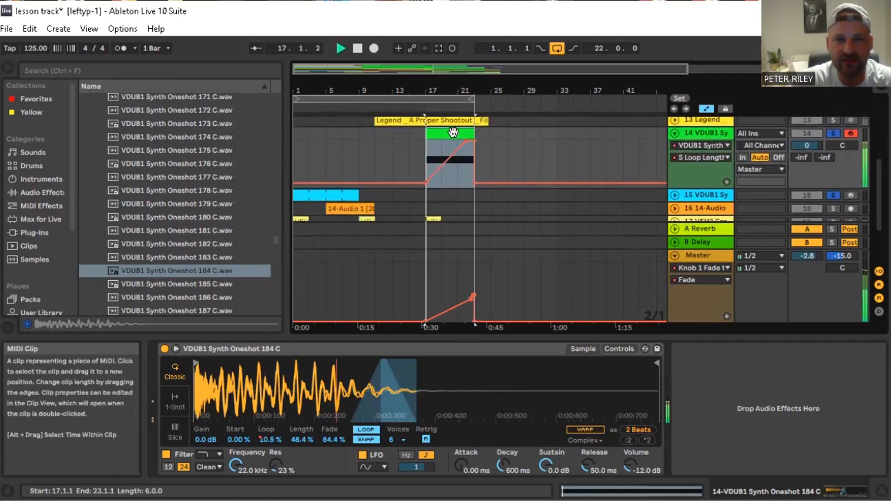
{"action": "left_click", "coordinate": [834, 134]}
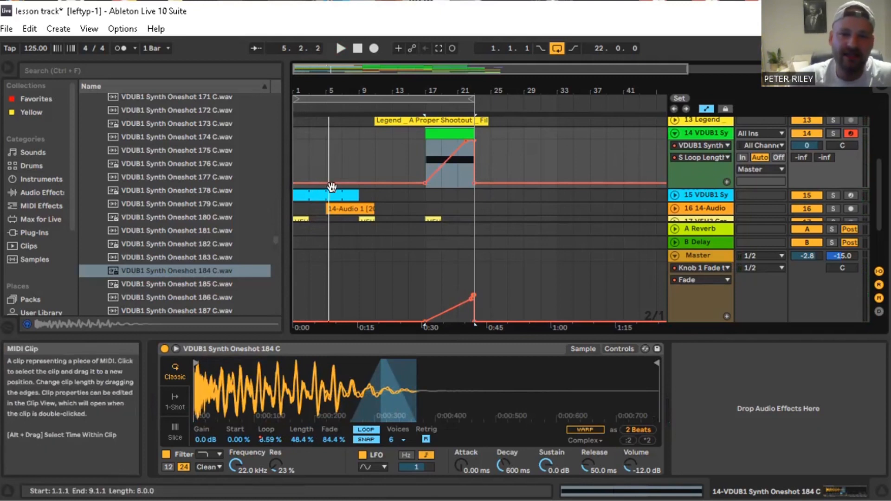
Insert a new MIDI track below track 14 and load the Sampler instrument onto it.
{"action": "right_click", "coordinate": [717, 130]}
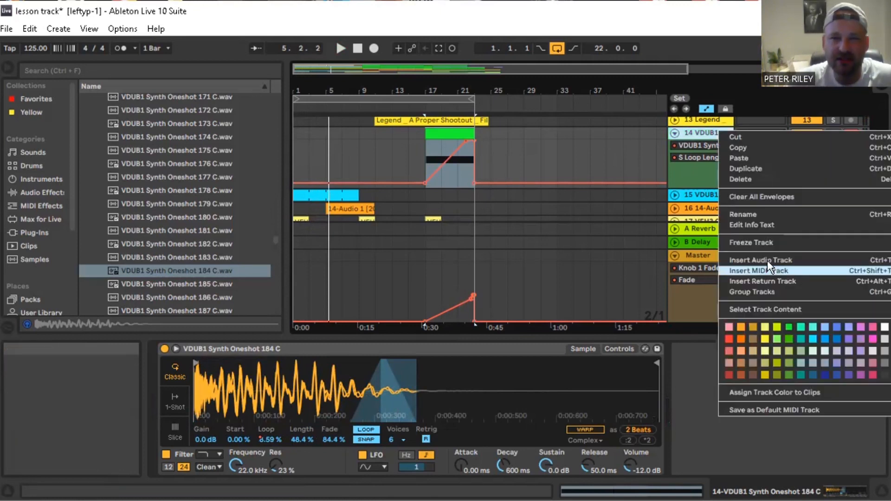
{"action": "left_click", "coordinate": [768, 268]}
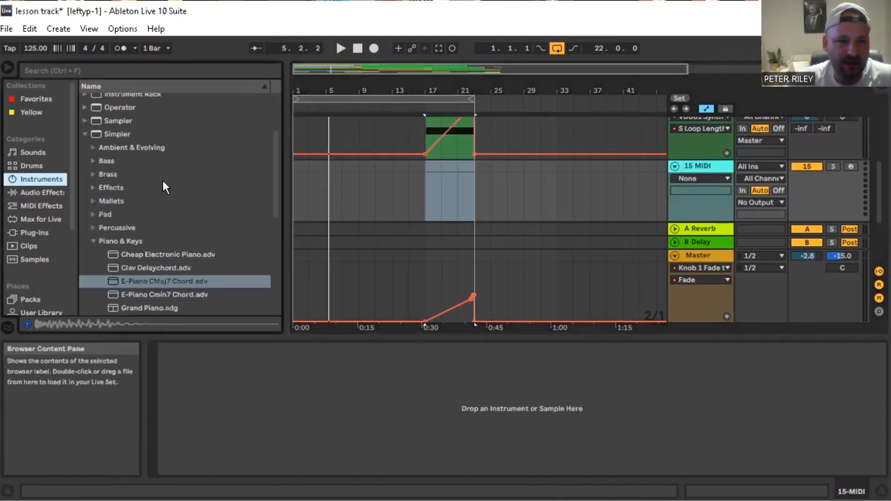
{"action": "left_click", "coordinate": [85, 134]}
{"action": "left_click", "coordinate": [119, 205]}
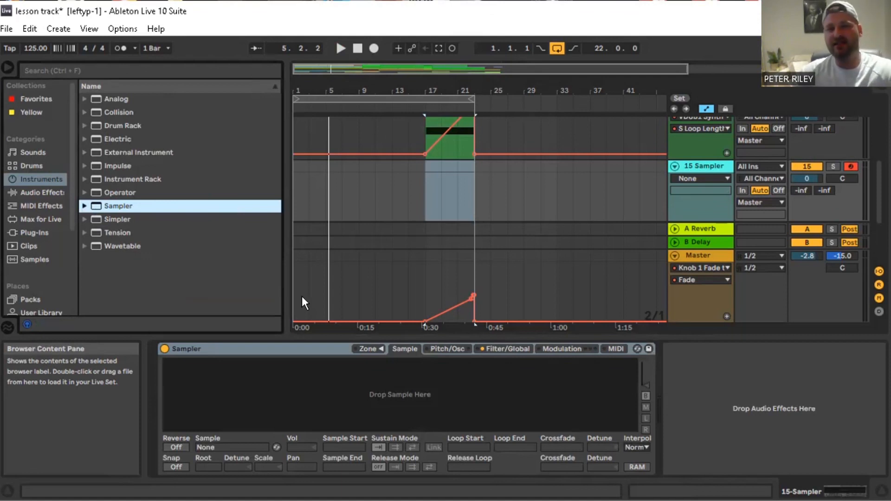
Load VDUB1 Synth Oneshot 184 C.wav from the SAMPLES folder into the new track's Sampler.
{"action": "left_click_drag", "start_coordinate": [75, 177], "coordinate": [75, 275]}
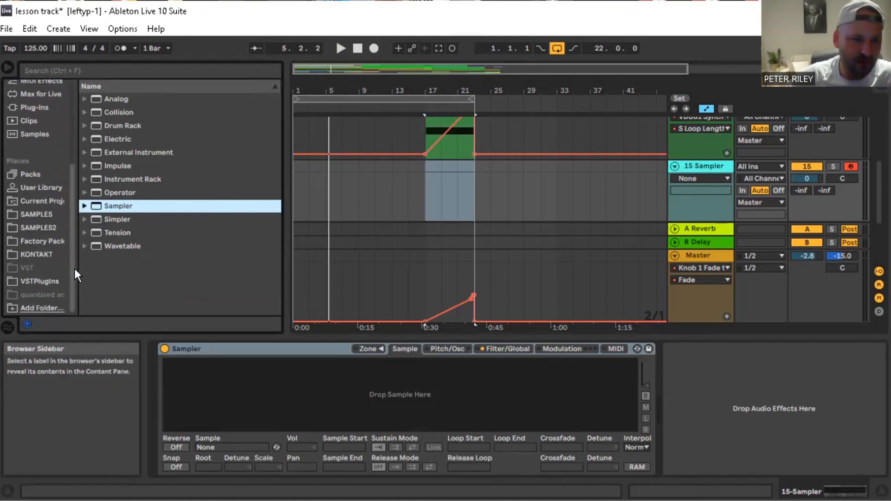
{"action": "left_click", "coordinate": [43, 233]}
{"action": "left_click", "coordinate": [49, 216]}
{"action": "left_click_drag", "start_coordinate": [178, 270], "coordinate": [329, 384]}
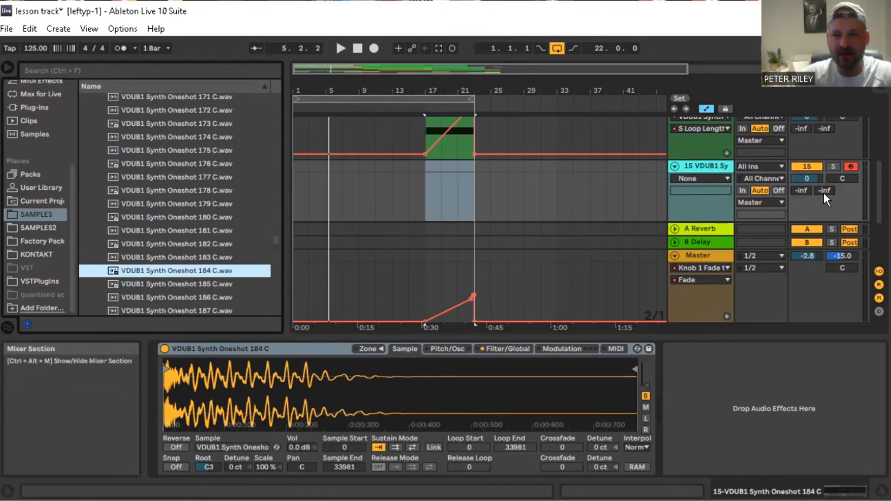
Solo the new Sampler track, enable a forward sustain loop and set its loop start to 7405 samples.
{"action": "left_click", "coordinate": [833, 167]}
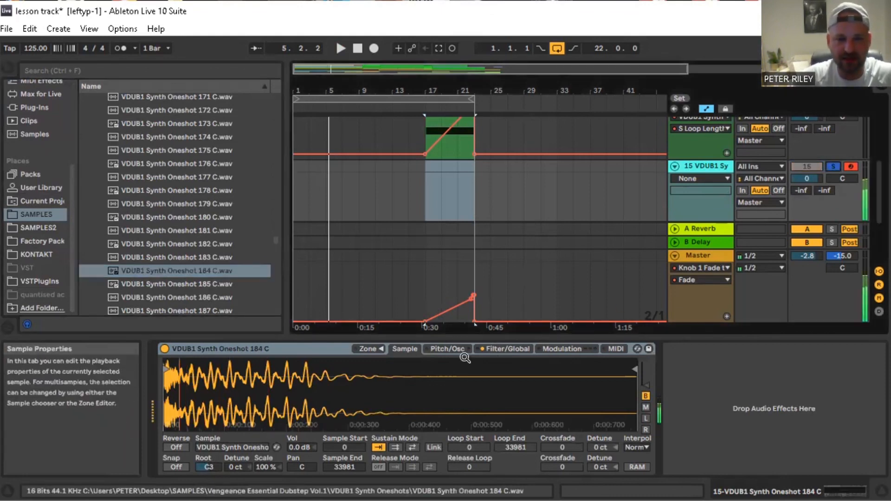
{"action": "left_click", "coordinate": [394, 446]}
{"action": "left_click_drag", "start_coordinate": [469, 447], "coordinate": [468, 417]}
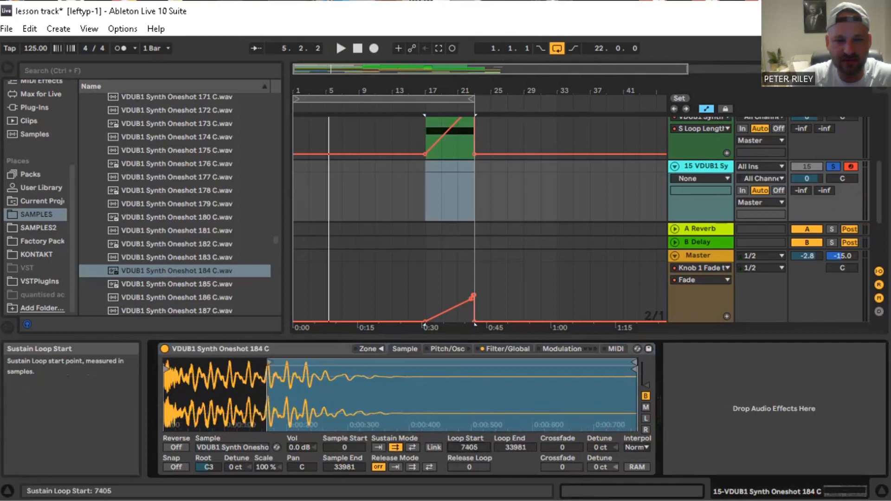
Set the Sampler's sample start to 7910 and its sustain loop to run from 0 to 11901 samples.
{"action": "left_click_drag", "start_coordinate": [345, 447], "coordinate": [345, 414]}
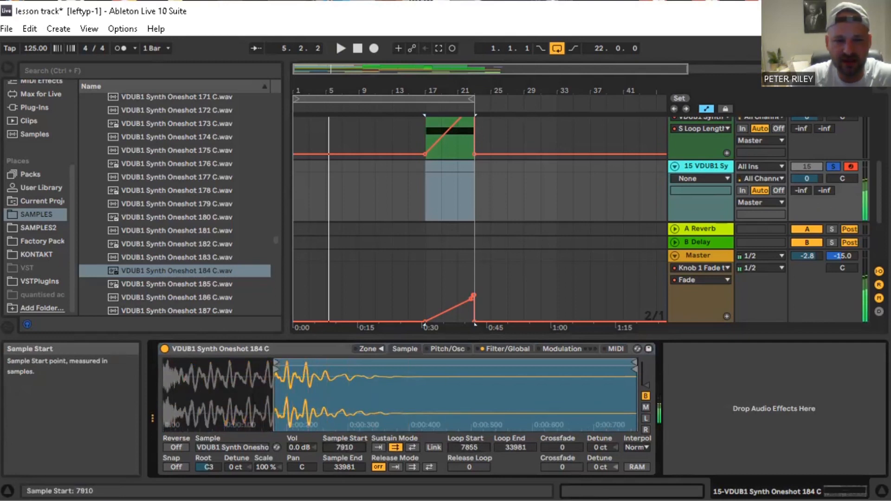
{"action": "left_click_drag", "start_coordinate": [509, 447], "coordinate": [510, 497]}
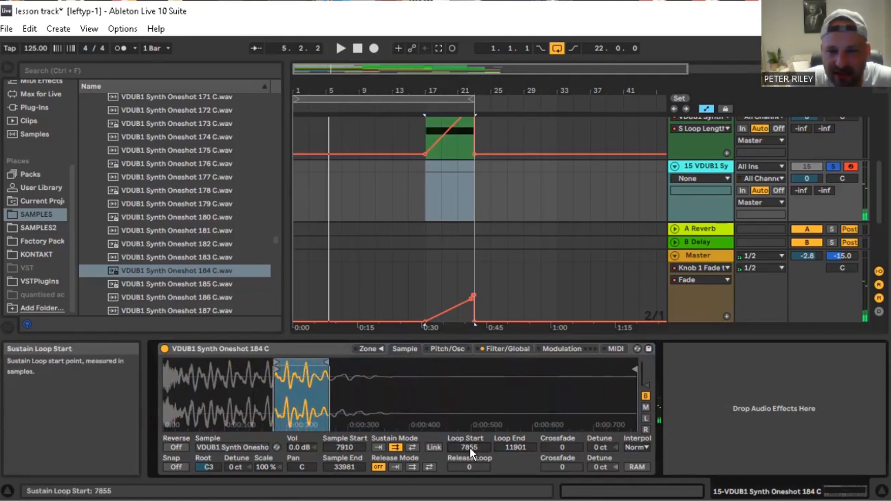
{"action": "left_click_drag", "start_coordinate": [470, 450], "coordinate": [469, 482]}
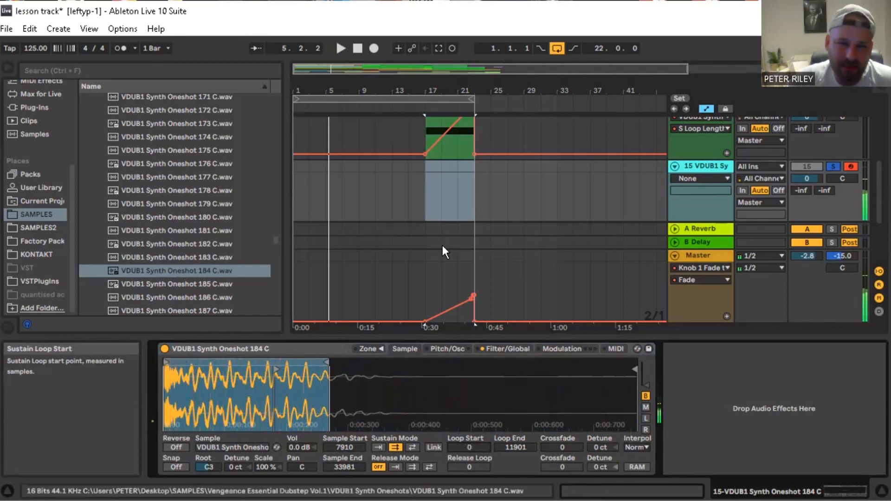
Insert a MIDI clip from bar 17 to 23 on track 15 and fill its six bars with one E3 note.
{"action": "left_click_drag", "start_coordinate": [426, 197], "coordinate": [475, 170]}
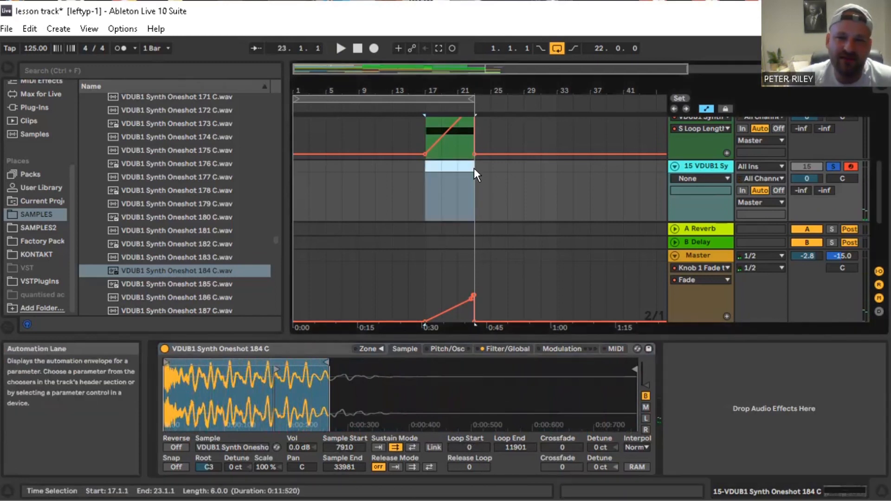
{"action": "right_click", "coordinate": [434, 171]}
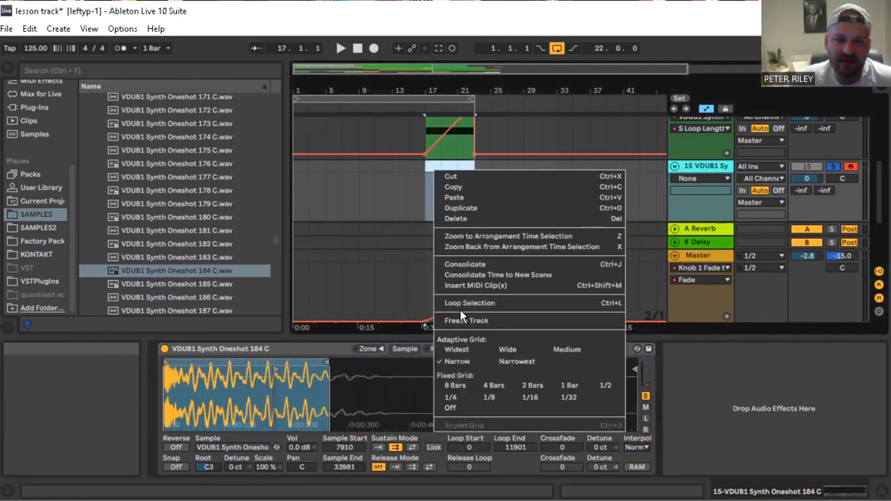
{"action": "left_click", "coordinate": [478, 285]}
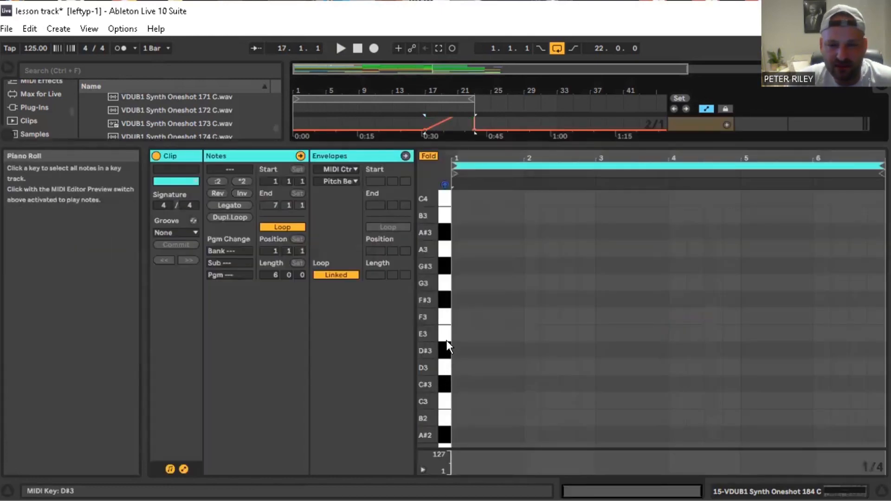
{"action": "scroll", "coordinate": [452, 330], "scroll_direction": "down", "scroll_amount": 1}
{"action": "double_click", "coordinate": [459, 324]}
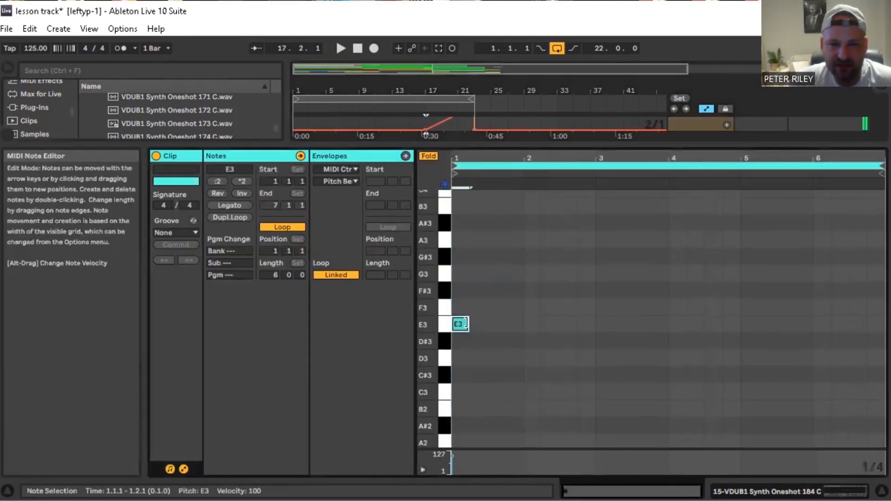
{"action": "left_click_drag", "start_coordinate": [466, 324], "coordinate": [884, 324]}
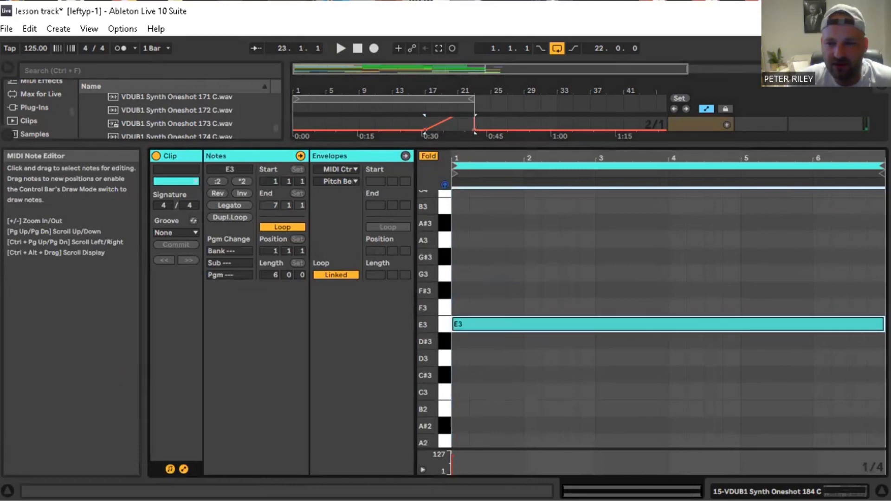
{"action": "left_click", "coordinate": [881, 490]}
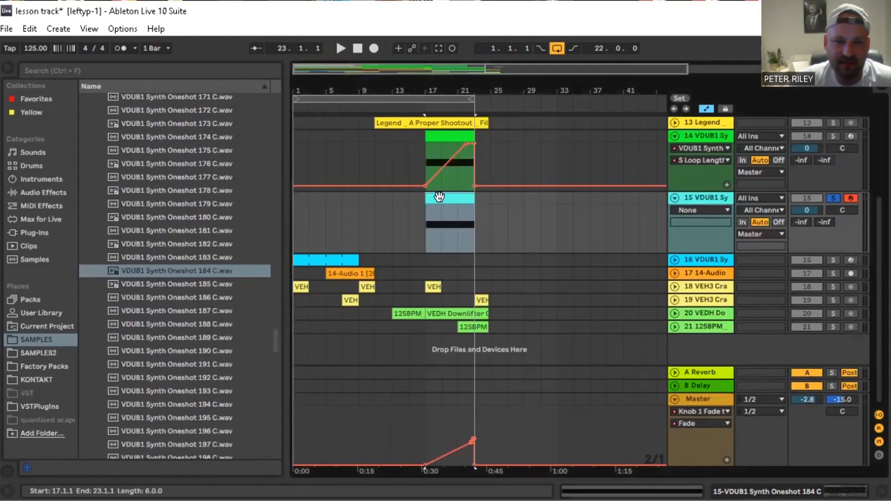
Set the sustain loop start of track 15's Sampler to 10637 samples.
{"action": "left_click", "coordinate": [881, 490]}
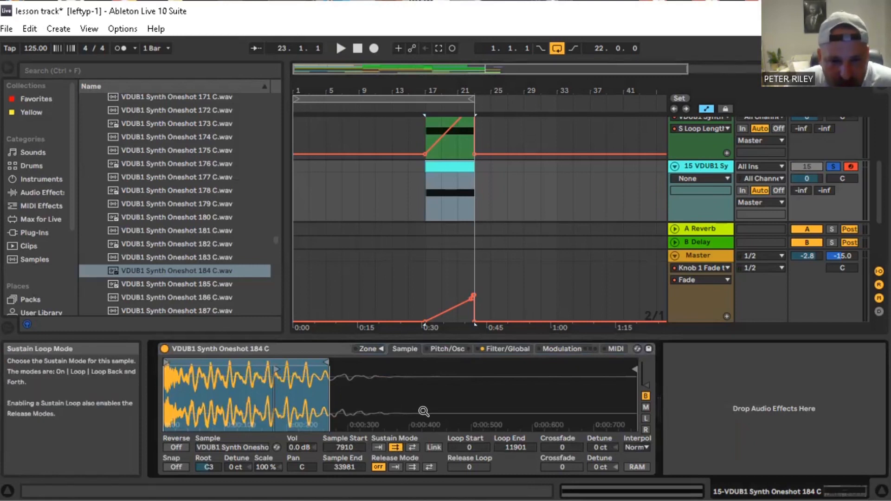
{"action": "left_click_drag", "start_coordinate": [466, 447], "coordinate": [467, 399]}
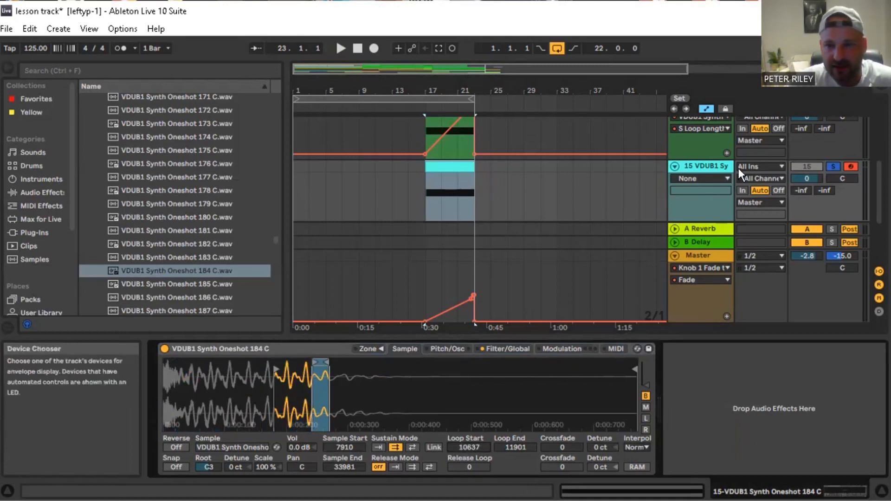
{"action": "scroll", "coordinate": [743, 169], "scroll_direction": "up", "scroll_amount": 2}
{"action": "scroll", "coordinate": [743, 169], "scroll_direction": "down", "scroll_amount": 3}
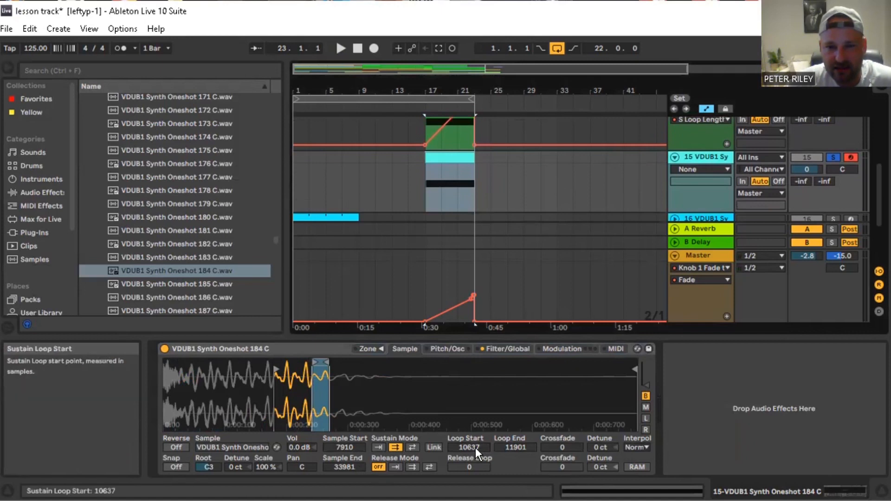
{"action": "scroll", "coordinate": [528, 236], "scroll_direction": "up", "scroll_amount": 2}
{"action": "scroll", "coordinate": [511, 214], "scroll_direction": "up", "scroll_amount": 1}
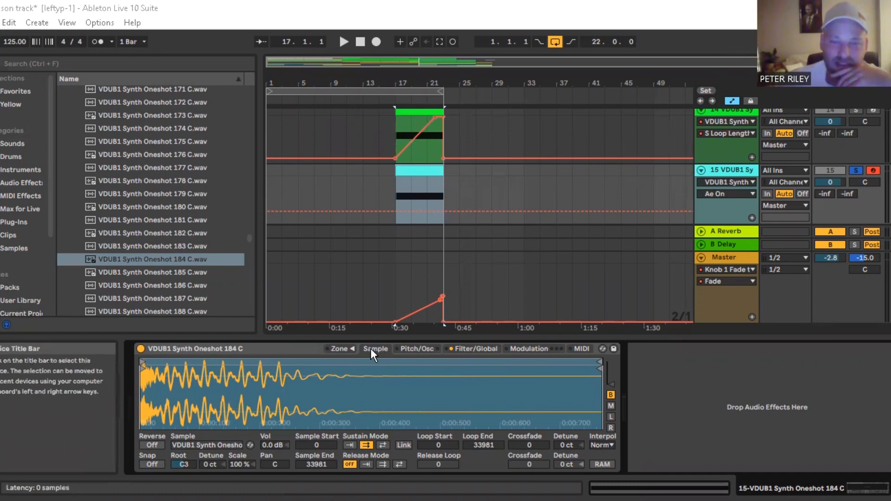
Play track 15's clip from bar 17 while narrowing the Sampler's sustain loop to 4995–11605 samples.
{"action": "left_click_drag", "start_coordinate": [439, 445], "coordinate": [439, 402]}
{"action": "key", "text": "space"}
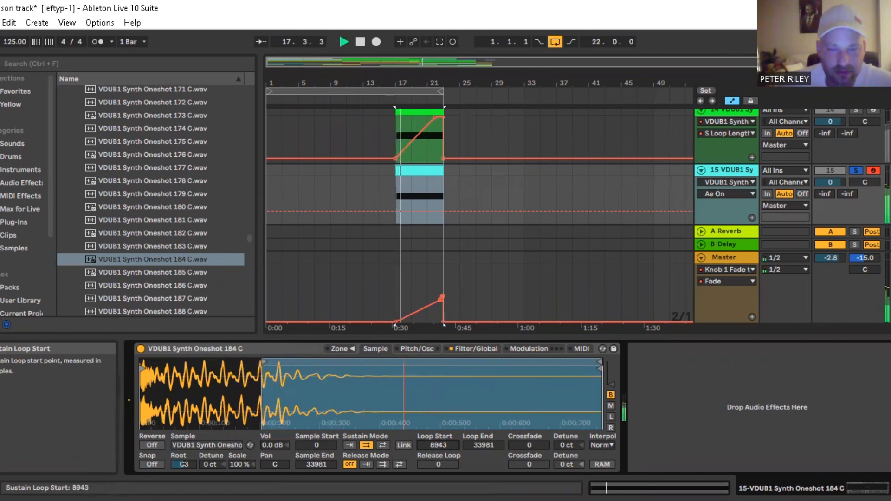
{"action": "mouse_move", "coordinate": [439, 445]}
{"action": "left_mouse_down"}
{"action": "mouse_move", "coordinate": [434, 454]}
{"action": "mouse_move", "coordinate": [475, 446]}
{"action": "mouse_move", "coordinate": [474, 461]}
{"action": "mouse_move", "coordinate": [440, 451]}
{"action": "mouse_move", "coordinate": [440, 461]}
{"action": "mouse_move", "coordinate": [439, 455]}
{"action": "left_mouse_up"}
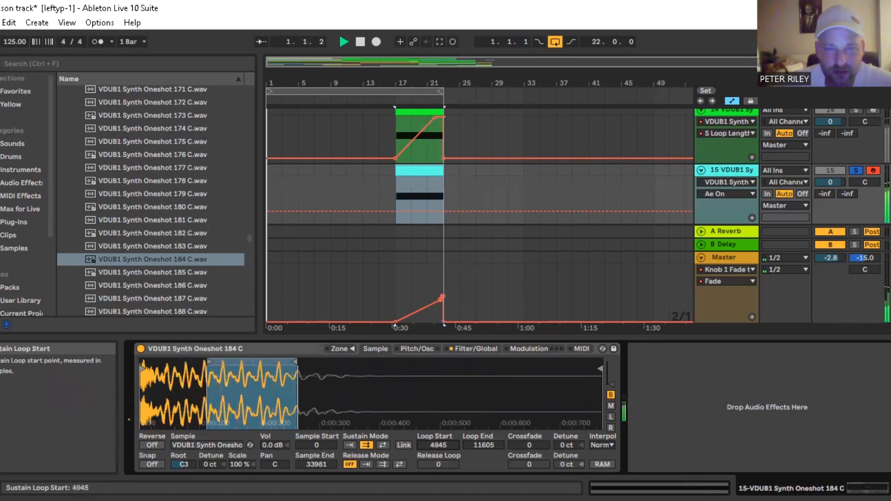
Insert an audio track below track 15 and set its audio input to 15-VDUB1 Synth Oneshot 184 C.
{"action": "right_click", "coordinate": [729, 171]}
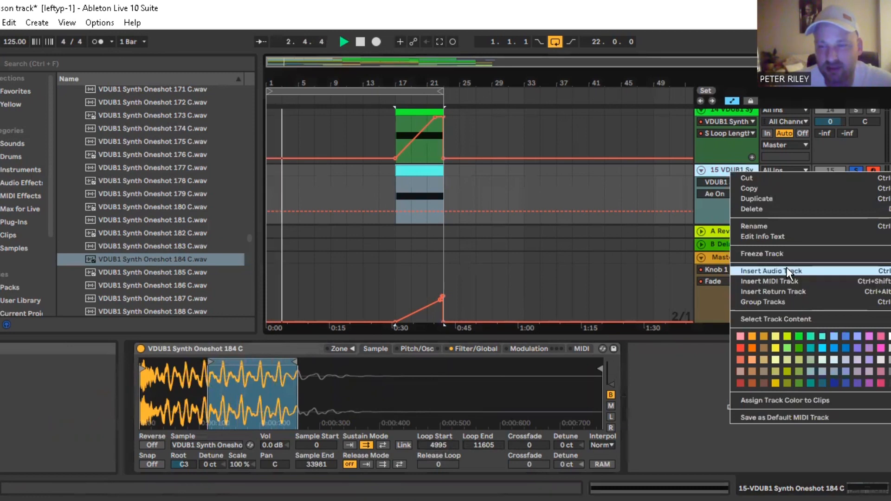
{"action": "left_click", "coordinate": [784, 271]}
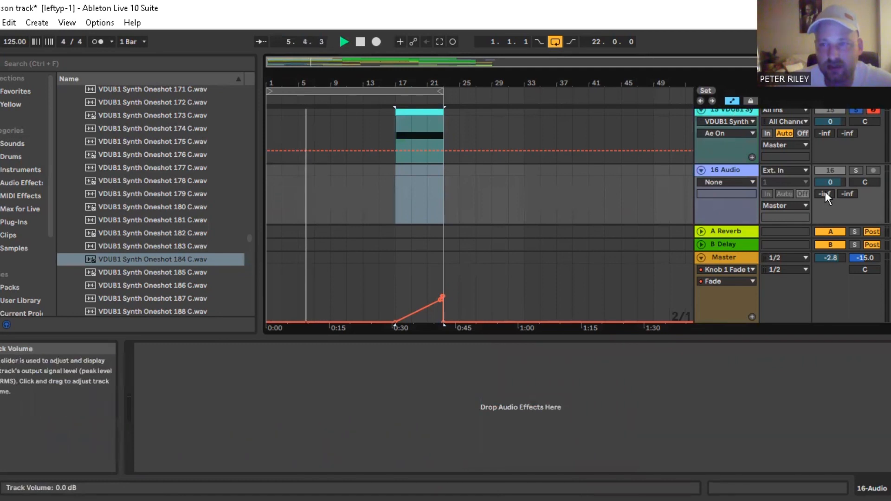
{"action": "left_click", "coordinate": [804, 169]}
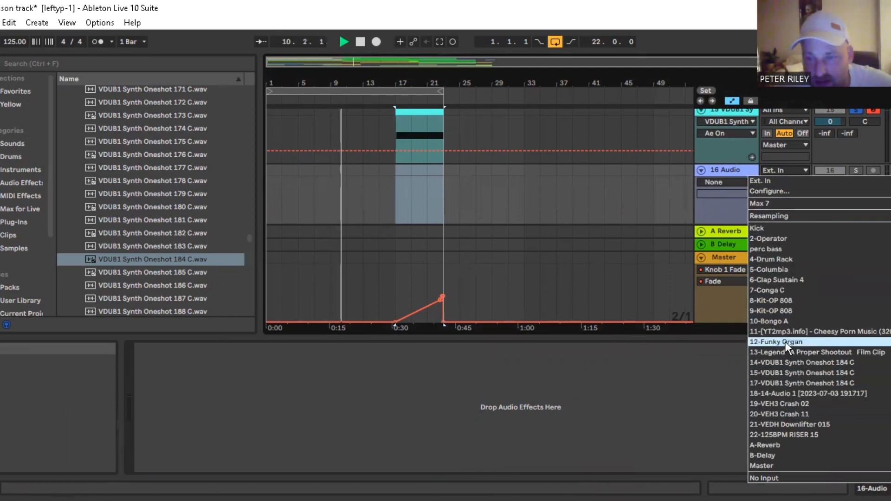
{"action": "left_click", "coordinate": [871, 168]}
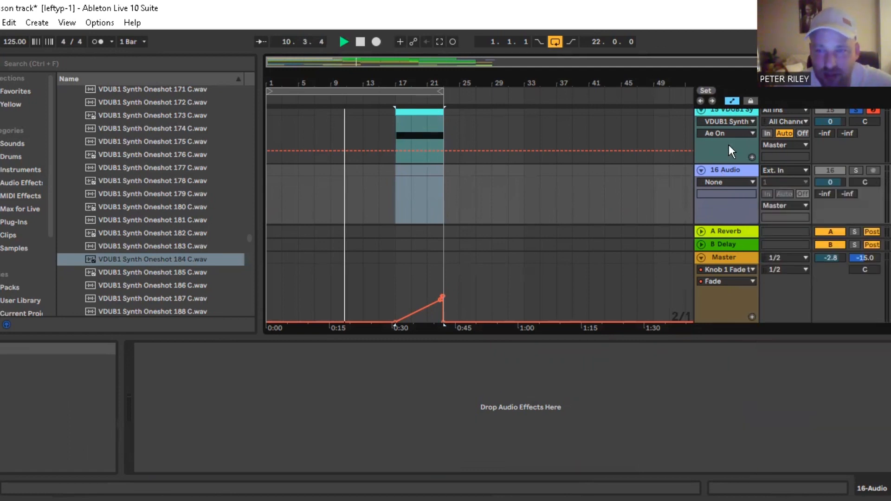
Set track 15's sustain loop to run from 0 to 19835 samples and stop playback.
{"action": "left_click", "coordinate": [726, 111]}
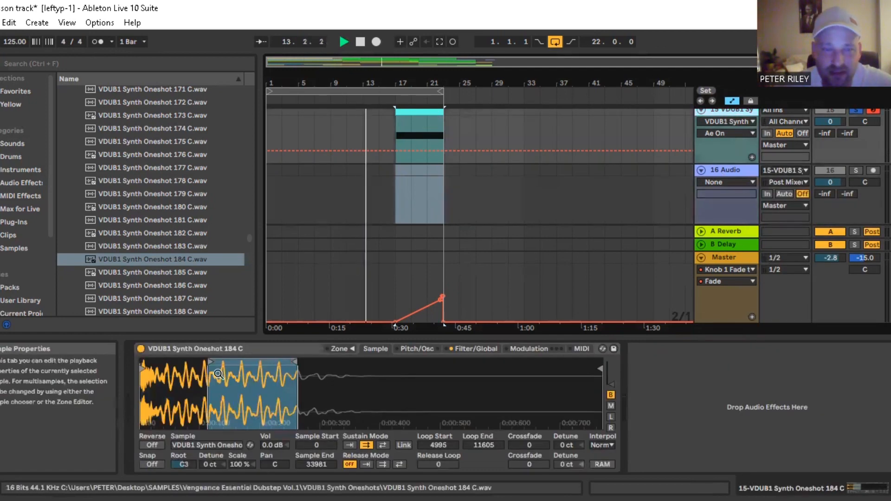
{"action": "left_click_drag", "start_coordinate": [209, 361], "coordinate": [141, 361]}
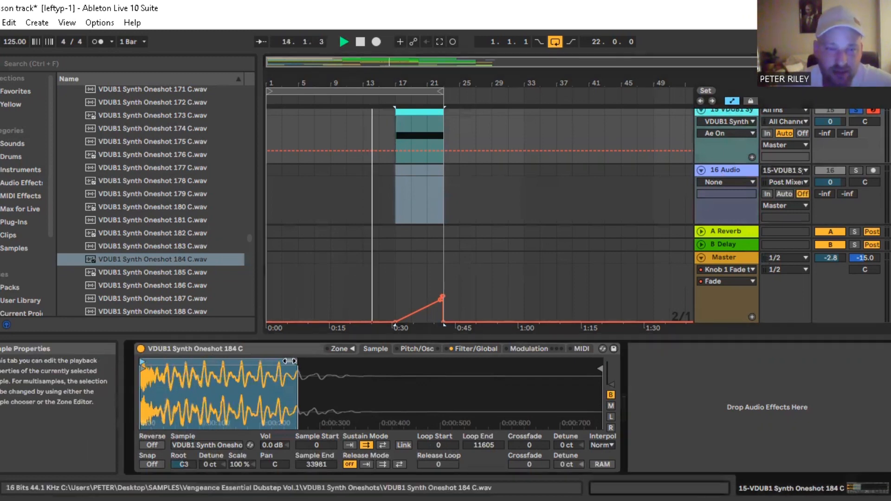
{"action": "left_click_drag", "start_coordinate": [289, 361], "coordinate": [410, 361]}
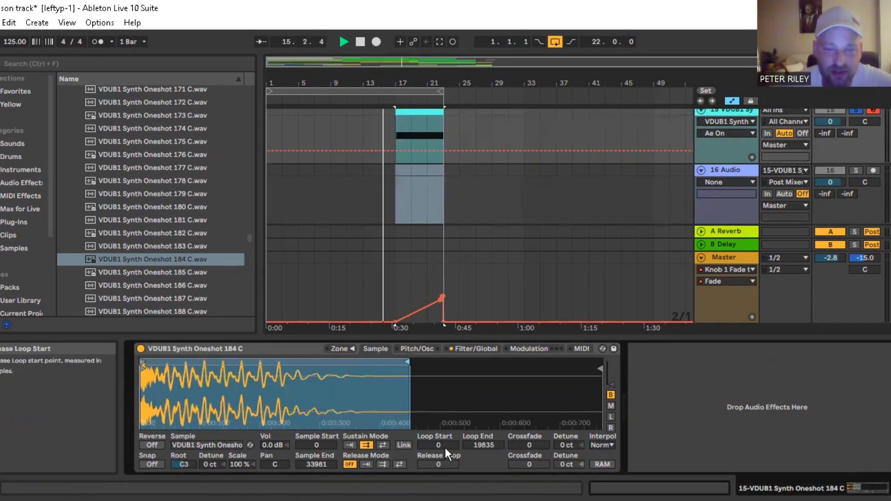
{"action": "left_click", "coordinate": [524, 255]}
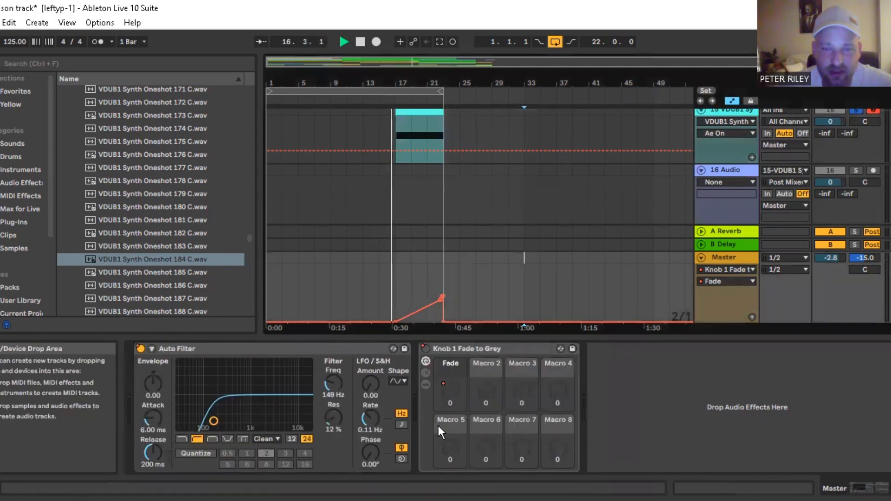
{"action": "left_click", "coordinate": [727, 111]}
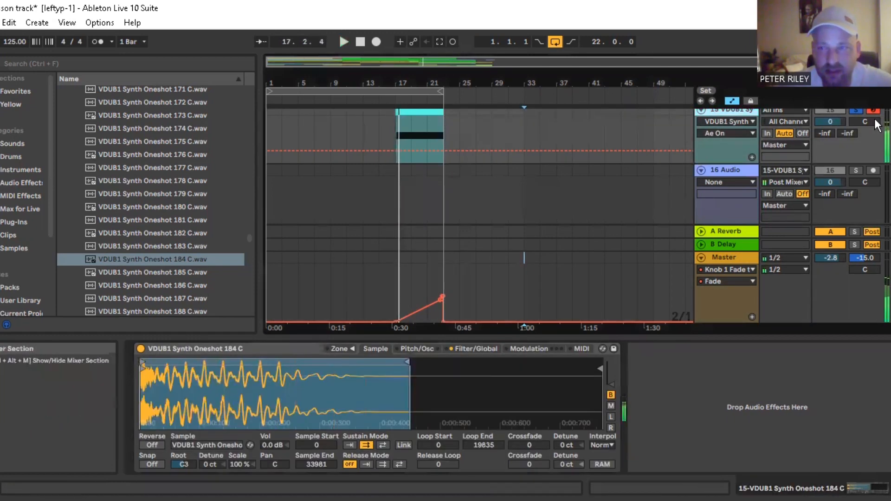
{"action": "scroll", "coordinate": [709, 196], "scroll_direction": "up", "scroll_amount": 2}
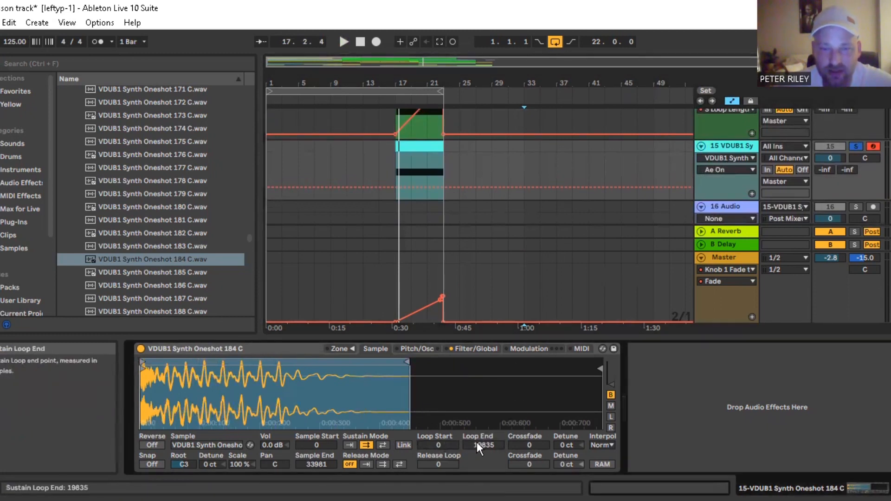
Assign the Sampler's Mod Wheel to Loop Length as destination A with an amount of 100.
{"action": "left_click", "coordinate": [581, 349]}
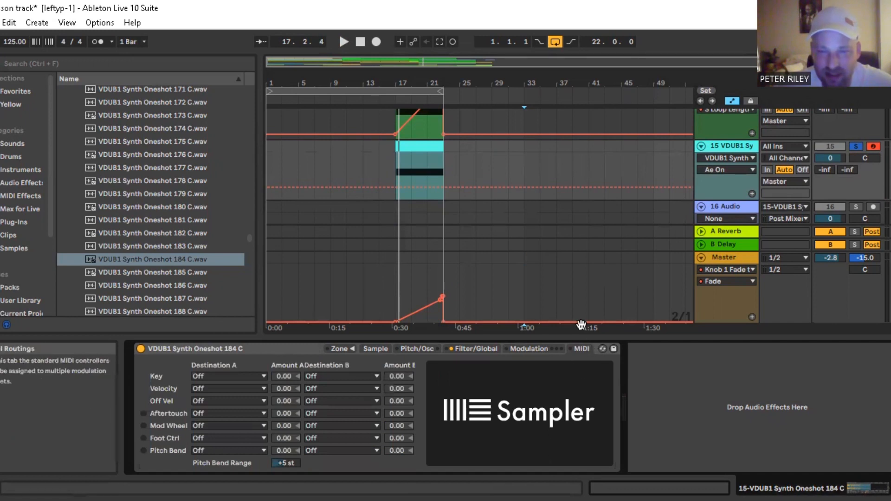
{"action": "left_click", "coordinate": [261, 425]}
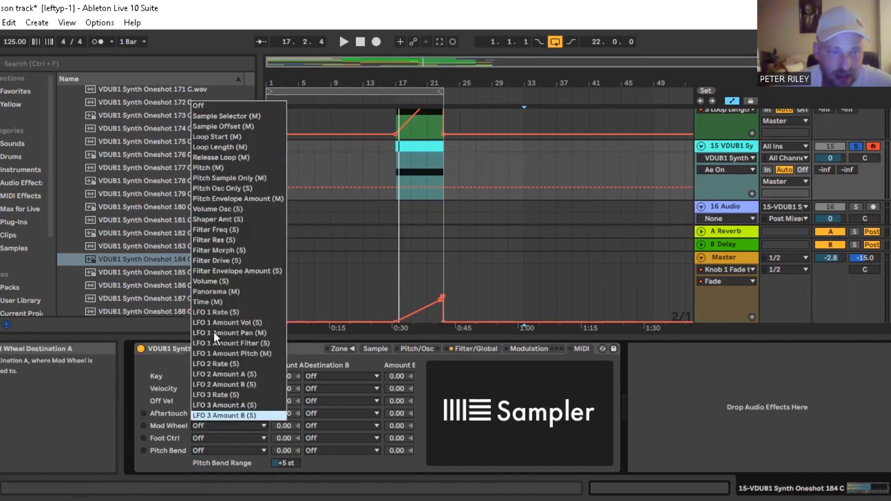
{"action": "left_click", "coordinate": [224, 147]}
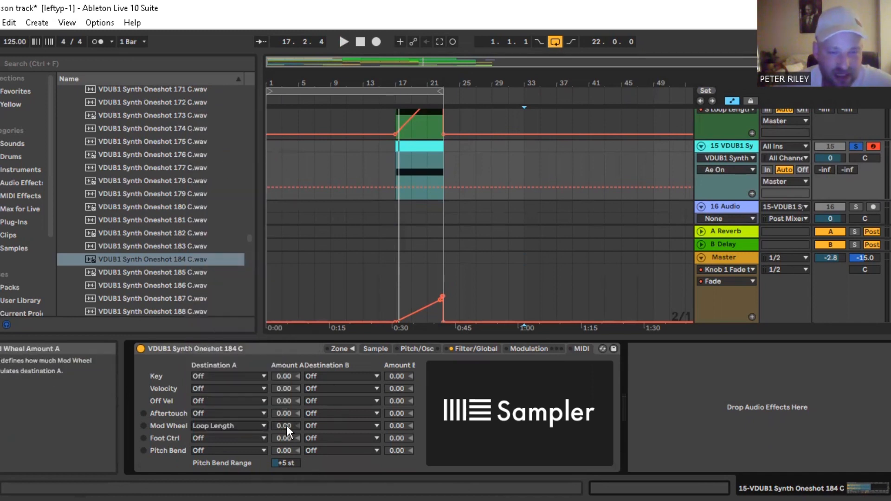
{"action": "left_click_drag", "start_coordinate": [286, 425], "coordinate": [286, 460]}
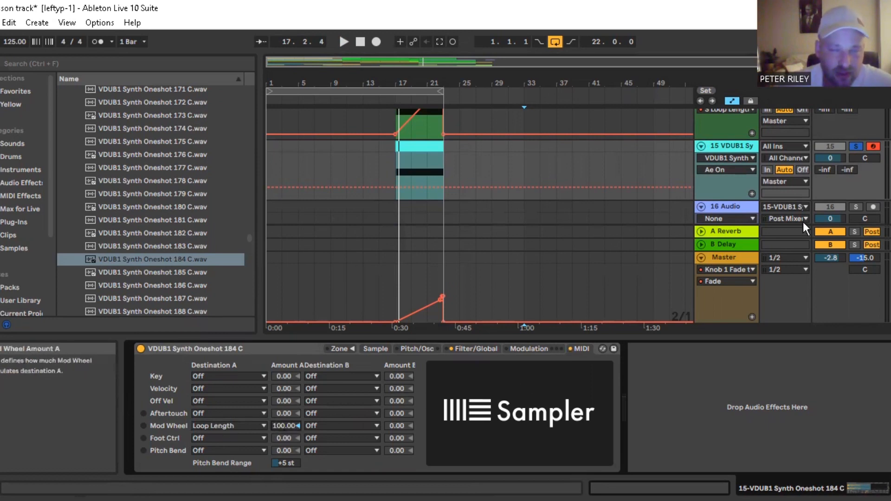
Raise the MIDI Ctrl 1 - Modulation envelope of track 15's clip to 127 throughout and play the clip.
{"action": "double_click", "coordinate": [415, 146]}
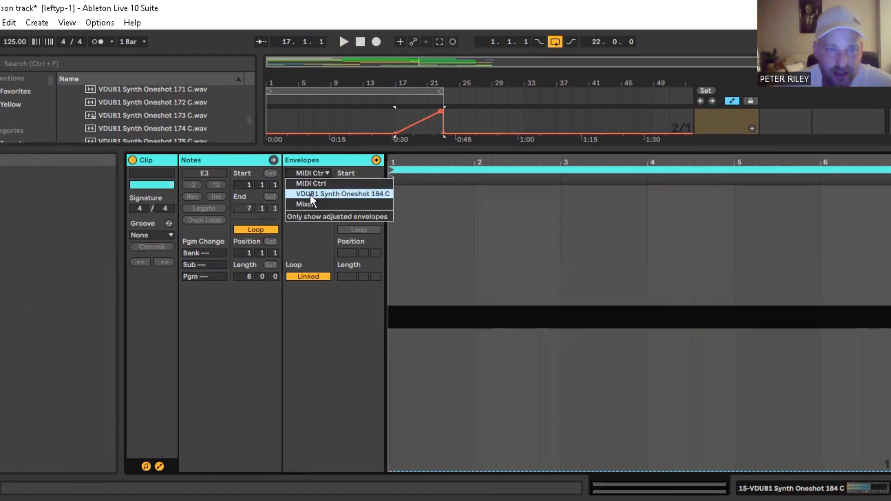
{"action": "left_click", "coordinate": [310, 194]}
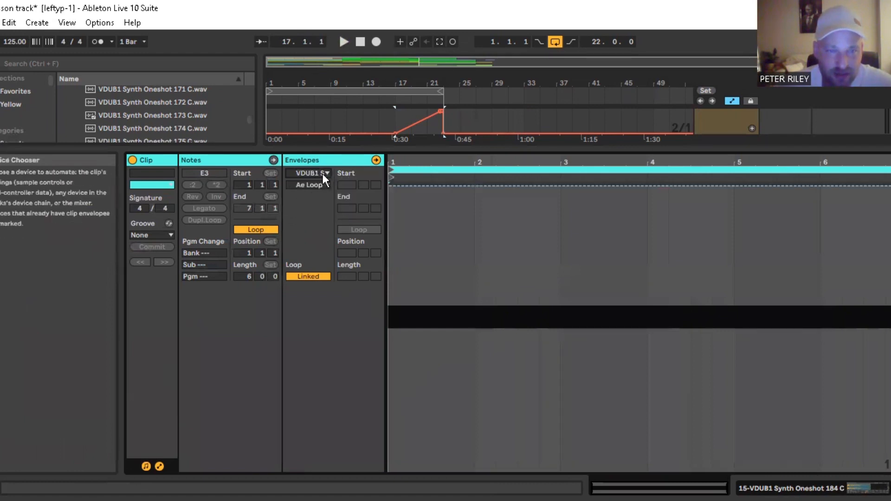
{"action": "left_click", "coordinate": [322, 173]}
{"action": "left_click", "coordinate": [325, 184]}
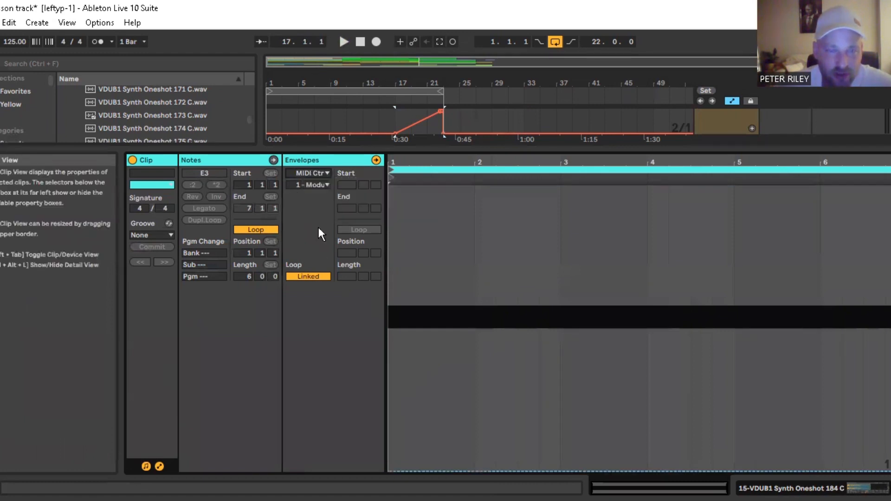
{"action": "left_click", "coordinate": [324, 183]}
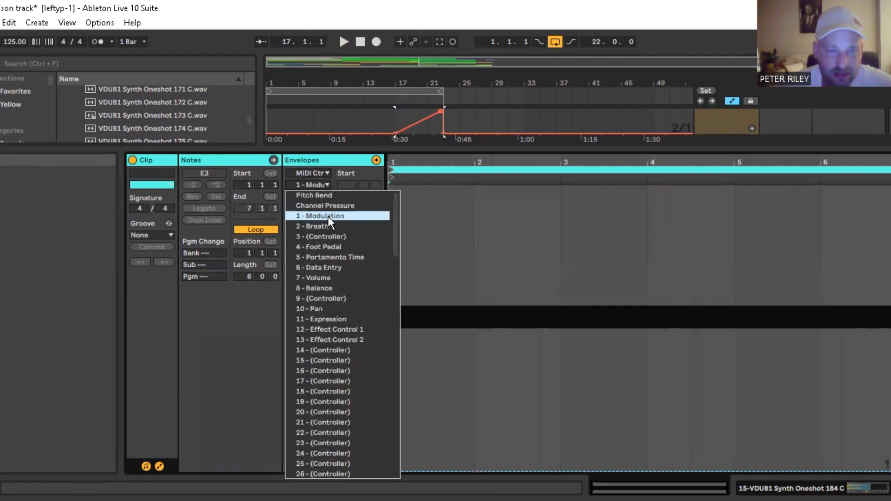
{"action": "left_click", "coordinate": [327, 216]}
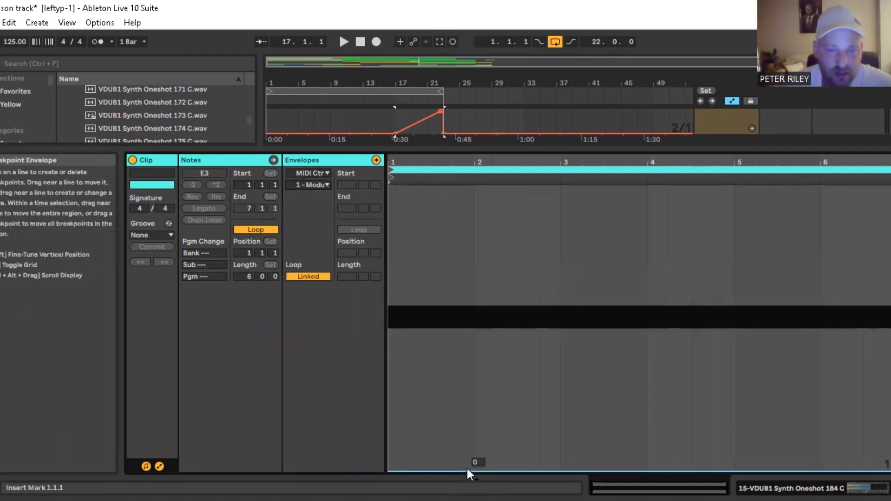
{"action": "left_click_drag", "start_coordinate": [467, 348], "coordinate": [466, 186]}
{"action": "key", "text": "space"}
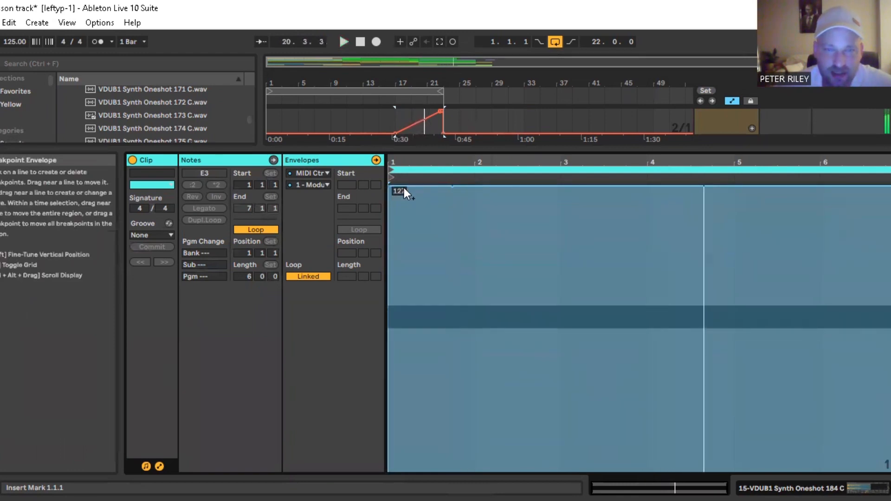
Lower the Modulation envelope of track 15's clip to 21 throughout and play the clip from near bar 1.
{"action": "mouse_move", "coordinate": [412, 190]}
{"action": "left_mouse_down"}
{"action": "mouse_move", "coordinate": [458, 191]}
{"action": "mouse_move", "coordinate": [463, 437]}
{"action": "mouse_move", "coordinate": [463, 422]}
{"action": "left_mouse_up"}
{"action": "left_click", "coordinate": [412, 348]}
{"action": "key", "text": "space"}
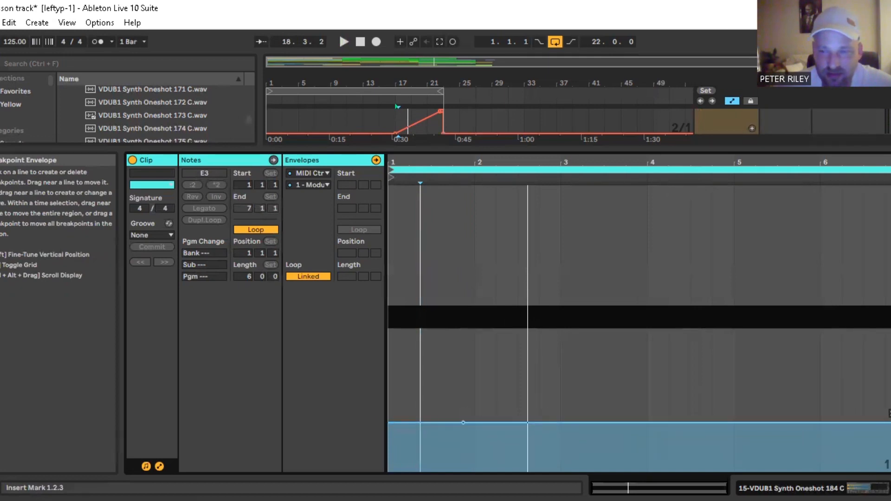
Shape the Modulation envelope into a rising ramp that starts at 9 at bar 1 and play the clip.
{"action": "left_click_drag", "start_coordinate": [618, 424], "coordinate": [621, 352]}
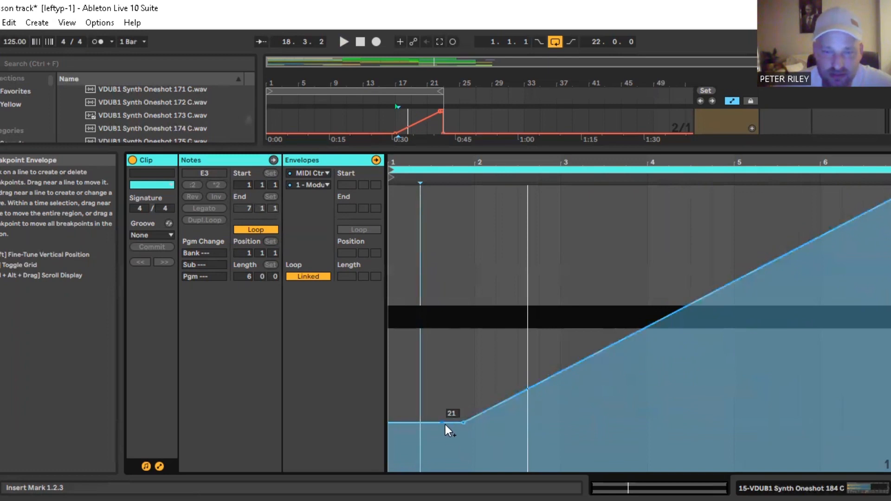
{"action": "left_click_drag", "start_coordinate": [461, 422], "coordinate": [501, 450]}
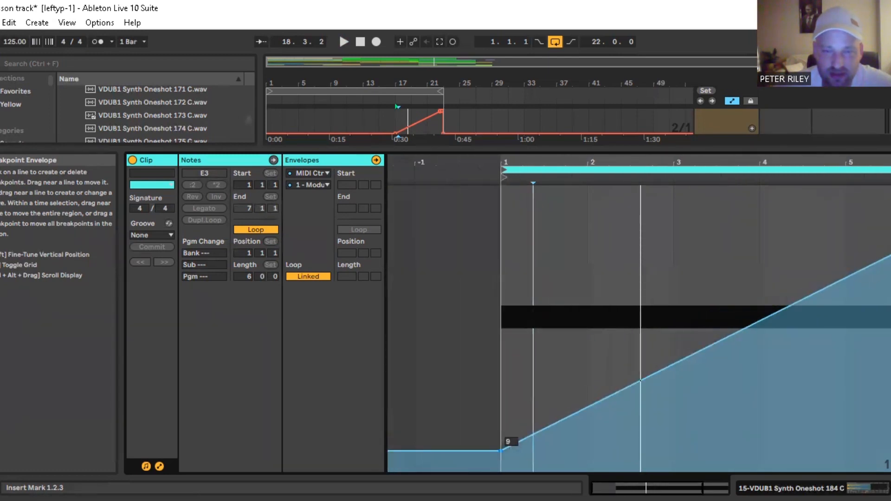
{"action": "key", "text": "space"}
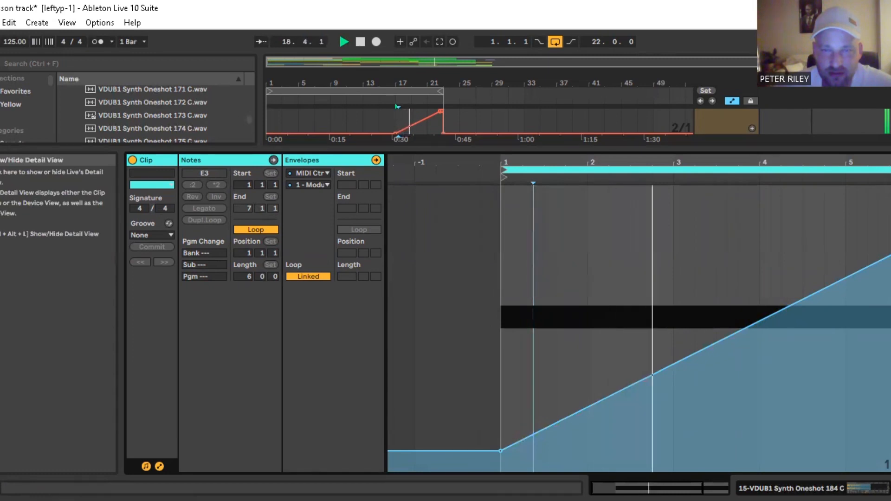
Turn off track 15's solo and deactivate track 14 while the arrangement plays.
{"action": "left_click", "coordinate": [889, 488]}
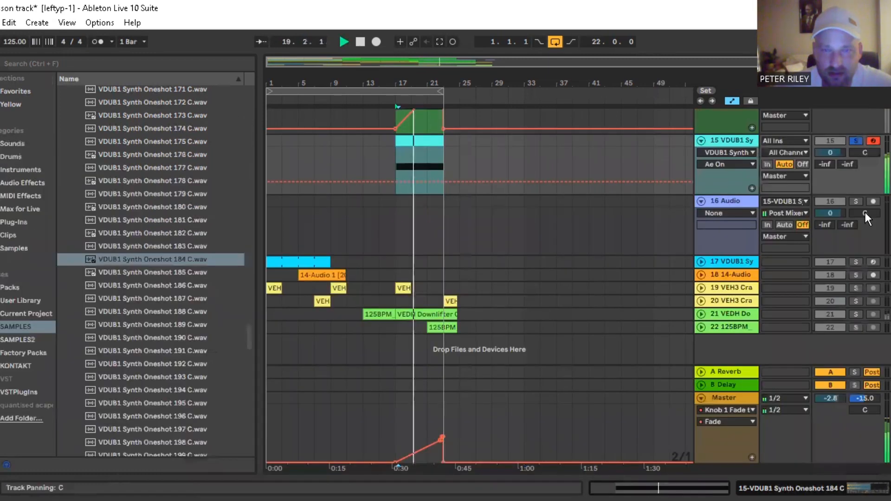
{"action": "left_click", "coordinate": [856, 140]}
{"action": "scroll", "coordinate": [804, 128], "scroll_direction": "up", "scroll_amount": 2}
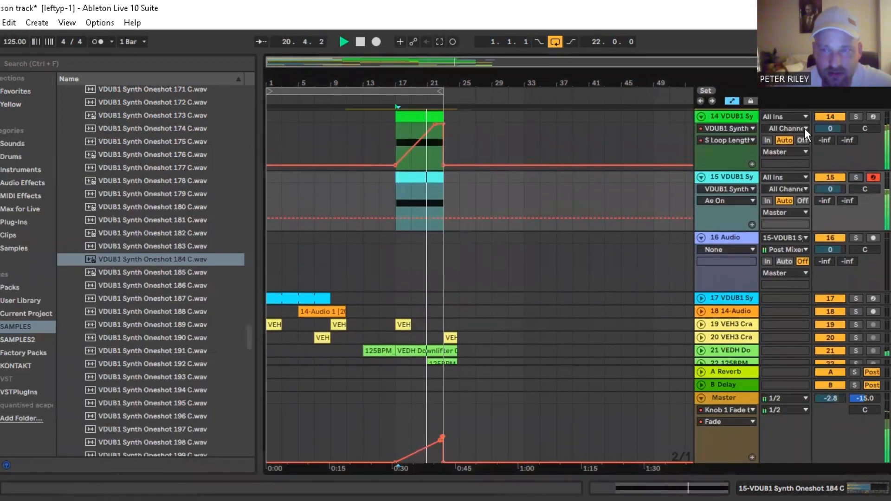
{"action": "scroll", "coordinate": [804, 128], "scroll_direction": "up", "scroll_amount": 1}
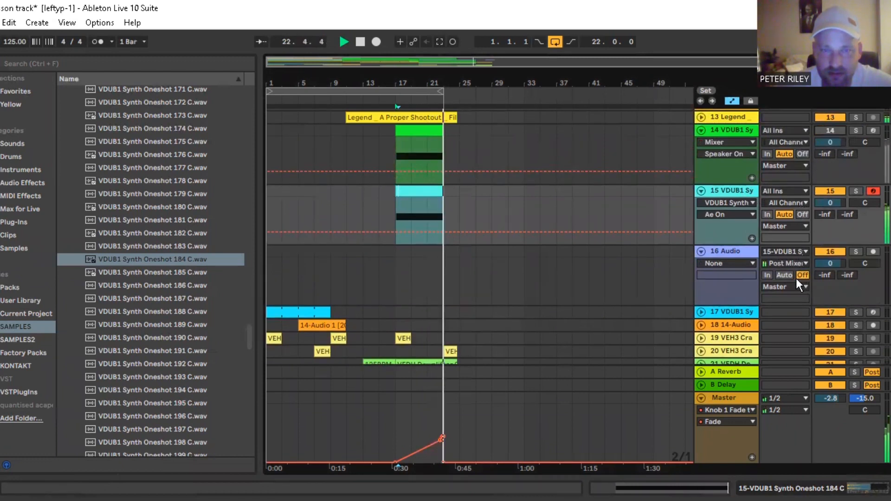
Raise the starting point of the Modulation ramp in track 15's clip to 36, play it, and lower the point slightly.
{"action": "left_click", "coordinate": [407, 190]}
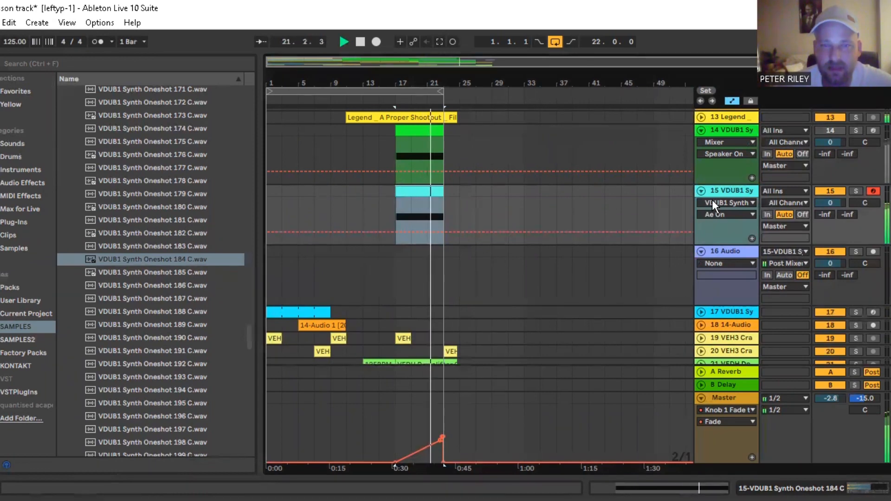
{"action": "double_click", "coordinate": [417, 191]}
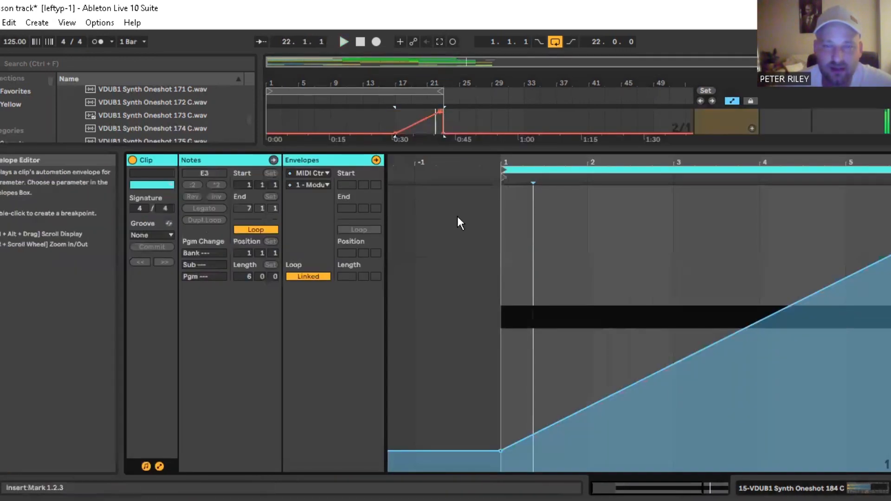
{"action": "left_click_drag", "start_coordinate": [500, 450], "coordinate": [500, 389]}
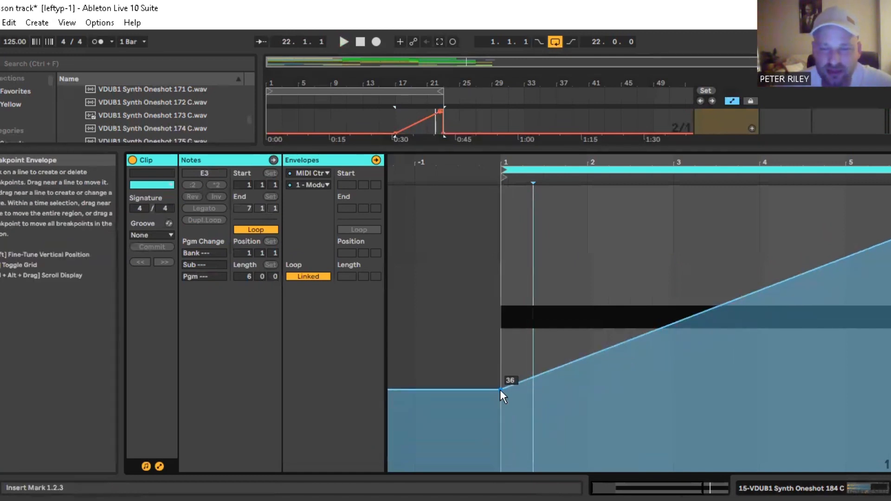
{"action": "key", "text": "space"}
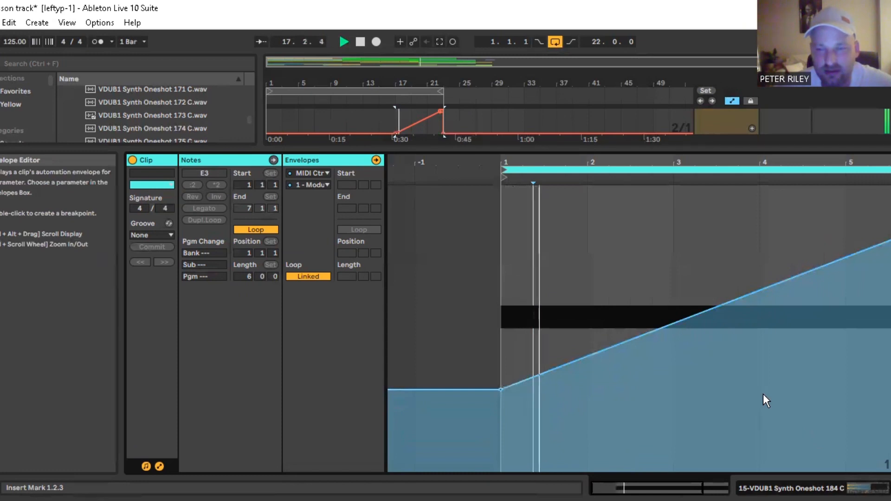
{"action": "left_click_drag", "start_coordinate": [501, 389], "coordinate": [500, 412]}
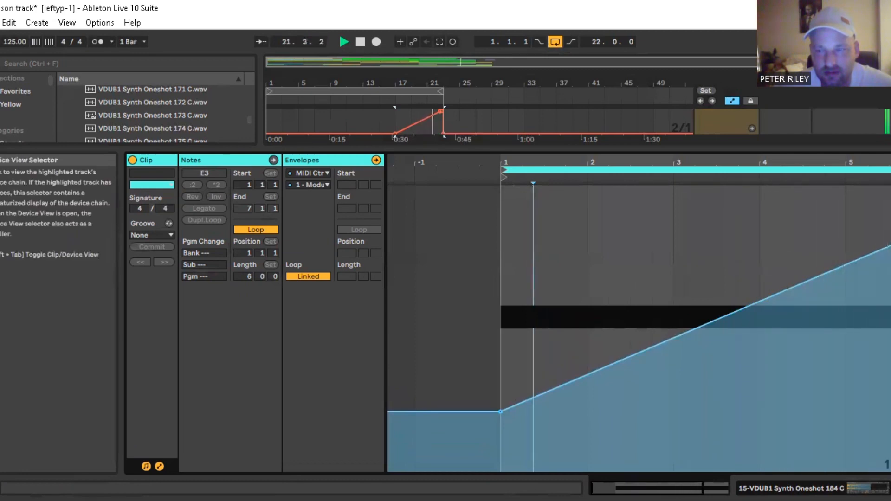
Move the sustain loop start in track 15's Sampler to 1313 samples during playback, then stop and hide the device view.
{"action": "left_click", "coordinate": [889, 488]}
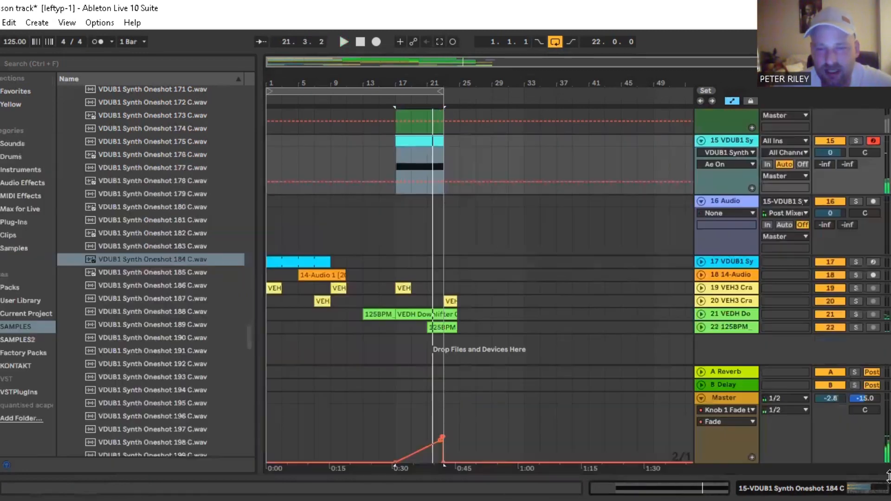
{"action": "left_click", "coordinate": [741, 140]}
{"action": "left_click", "coordinate": [889, 489]}
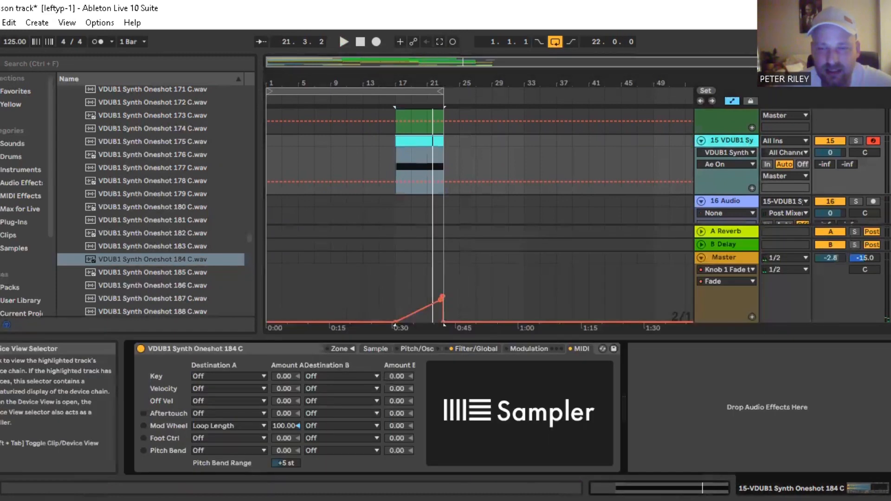
{"action": "left_click", "coordinate": [375, 349]}
{"action": "key", "text": "space"}
{"action": "mouse_move", "coordinate": [142, 364]}
{"action": "left_mouse_down"}
{"action": "mouse_move", "coordinate": [210, 369]}
{"action": "mouse_move", "coordinate": [160, 369]}
{"action": "left_mouse_up"}
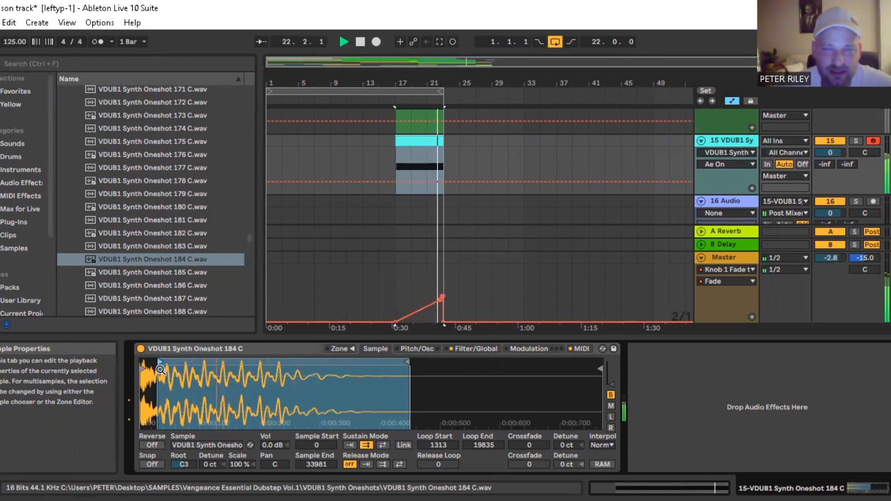
{"action": "key", "text": "space"}
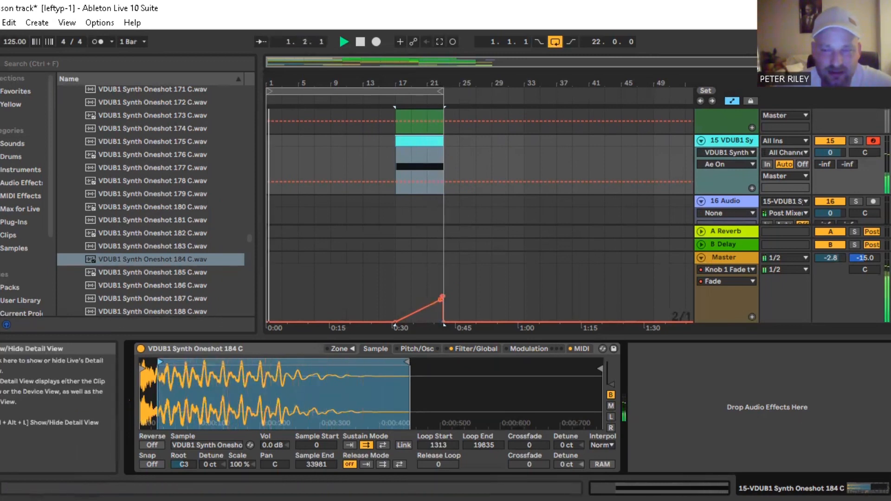
{"action": "key", "text": "ctrl+alt+l"}
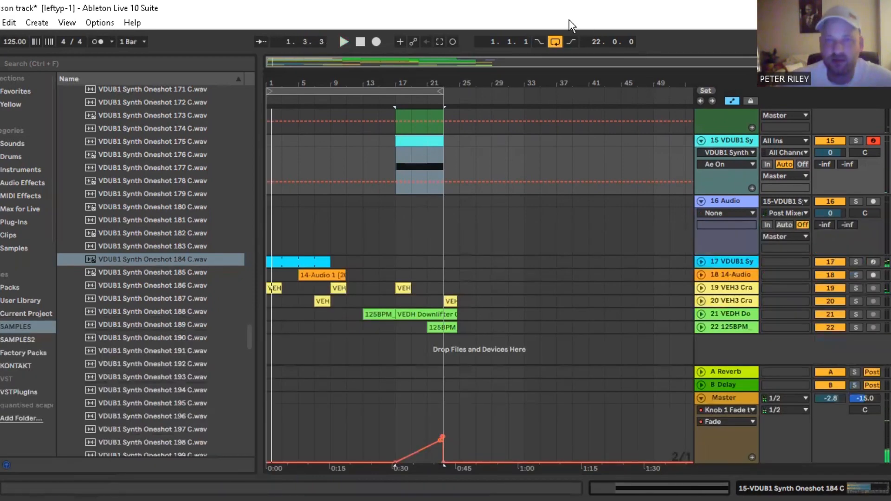